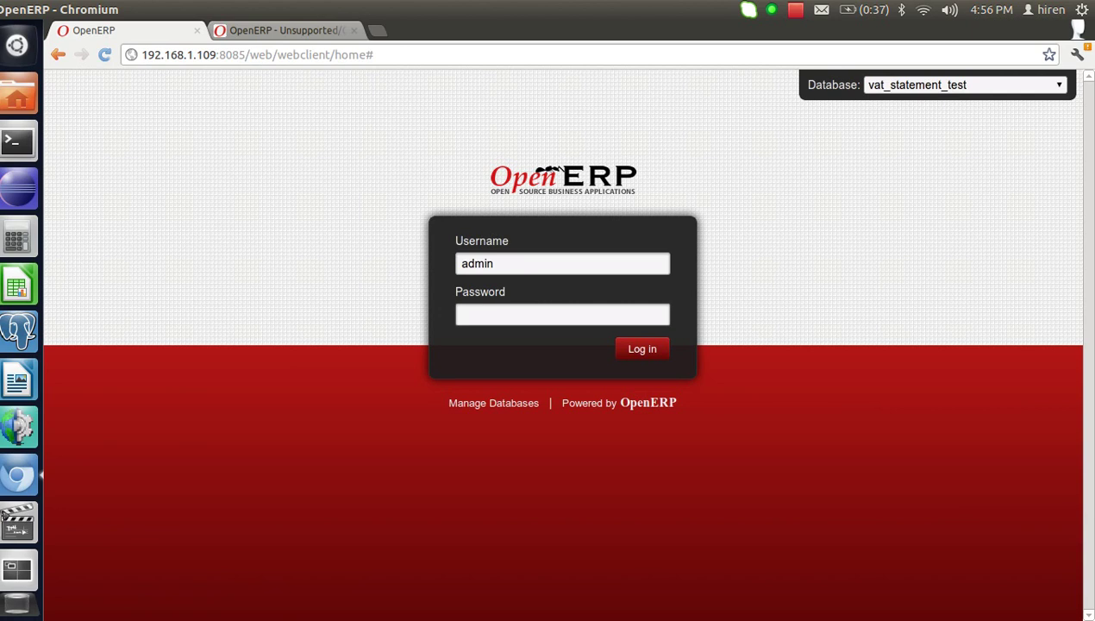
Enter the admin password to log in to the vat_statement_test database.
type("admin")
key("Return")
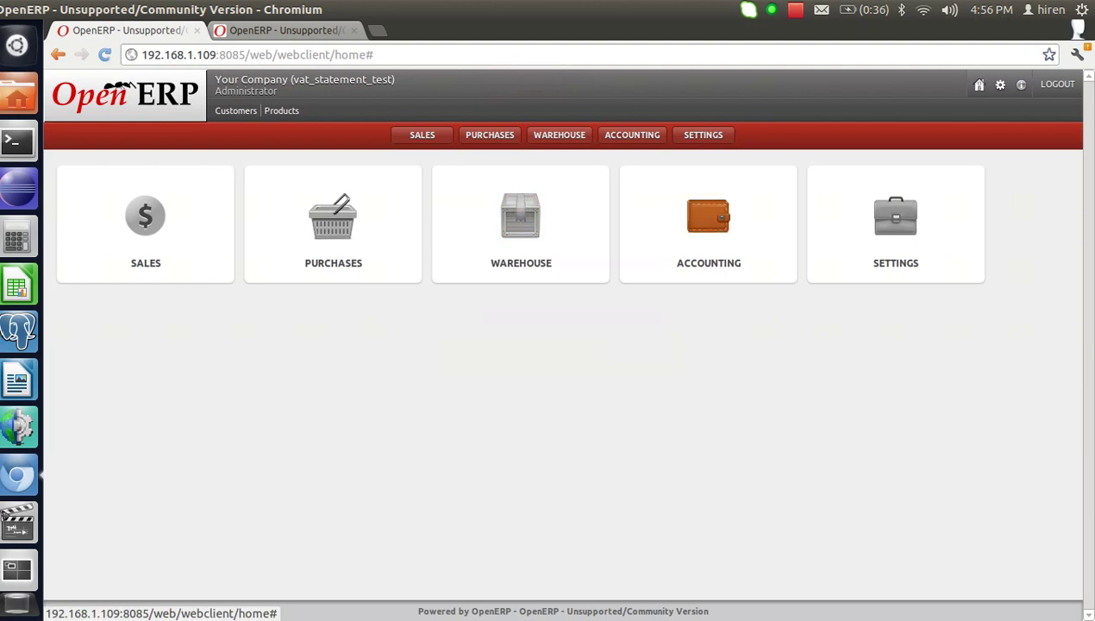
Review the 2012 accounting periods, then list the 9 VAT tax codes with period and year sums.
left_click(632, 134)
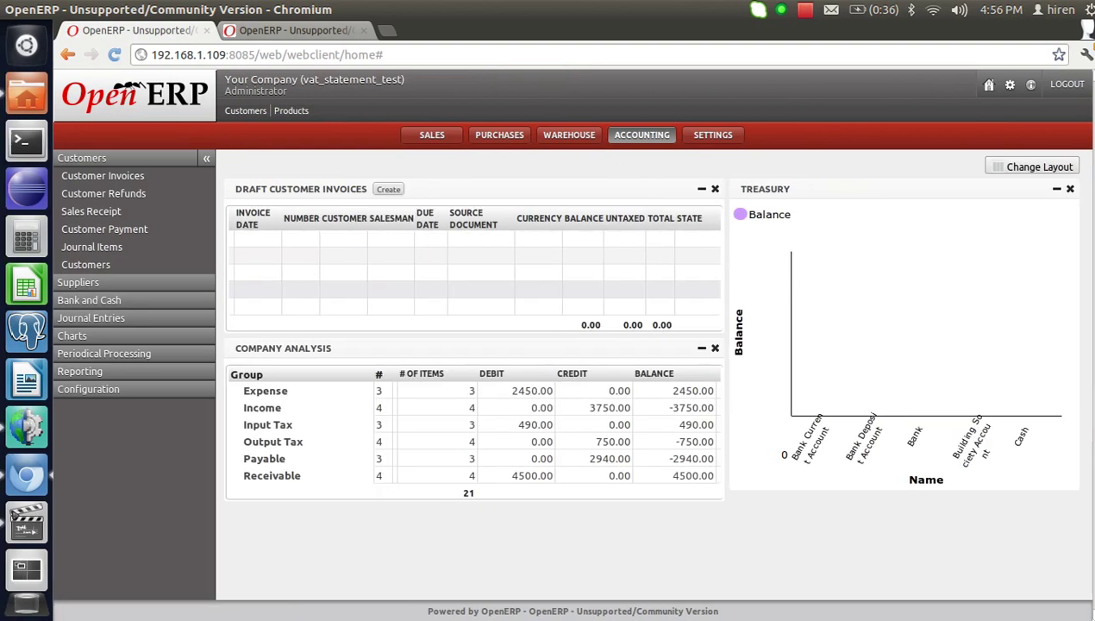
left_click(88, 388)
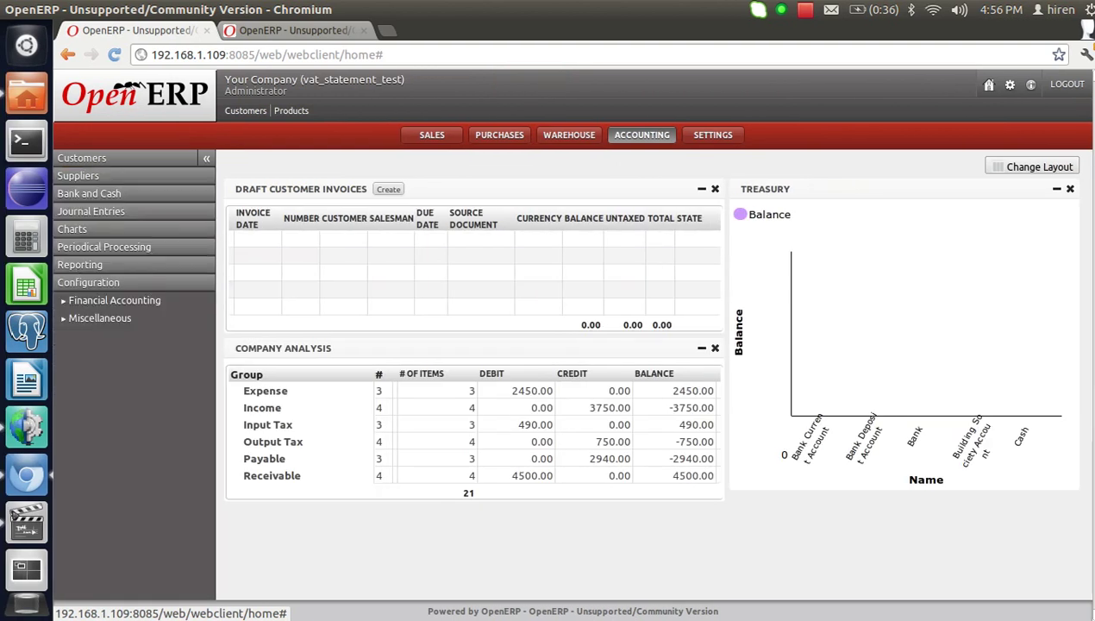
left_click(114, 300)
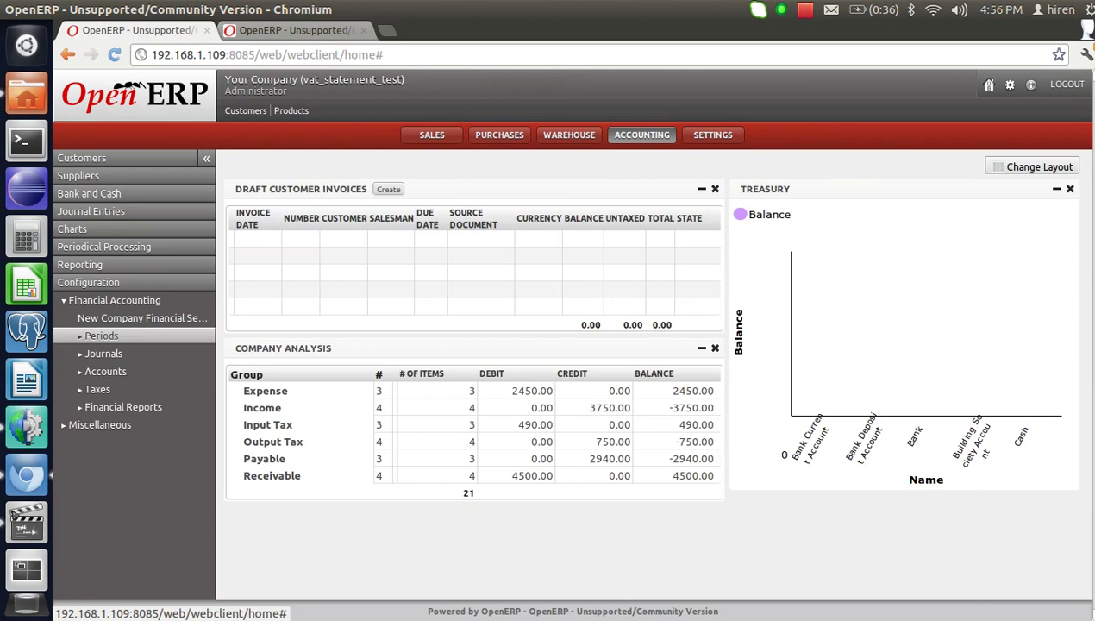
left_click(102, 335)
left_click(110, 371)
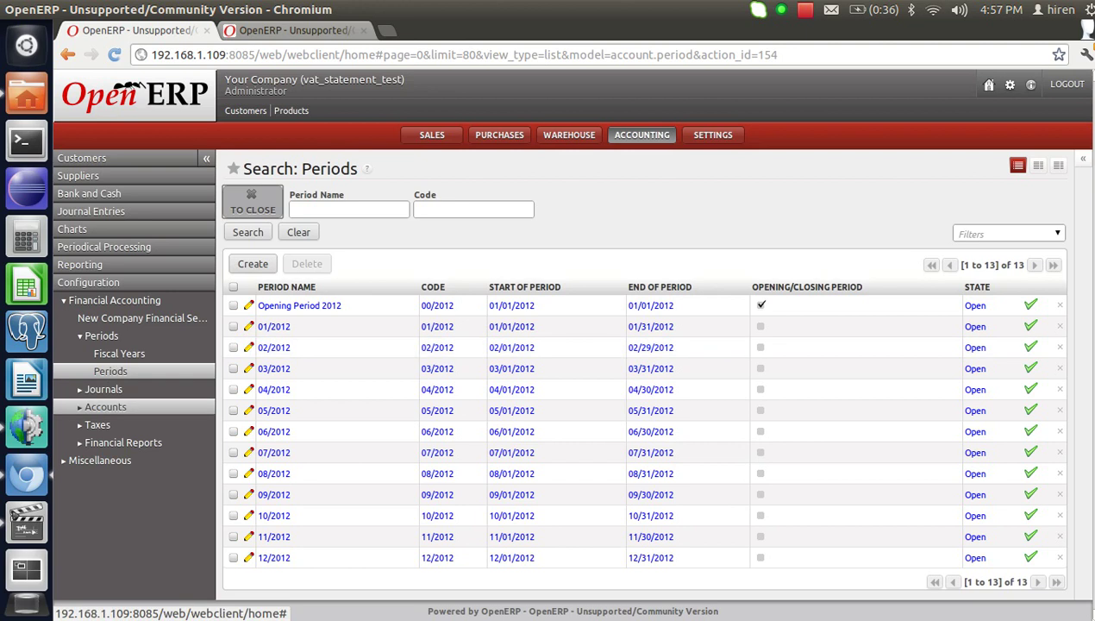
left_click(97, 424)
left_click(116, 424)
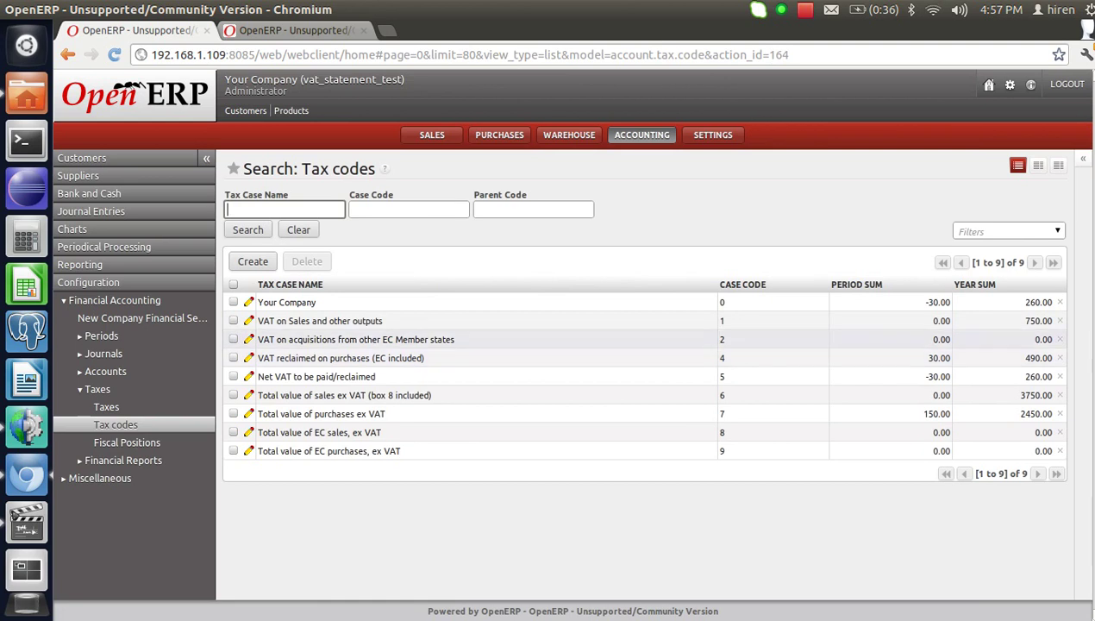
Inspect the VAT on Sales tax code, then VAT reclaimed on purchases (account 220100, type Credit).
left_click(388, 321)
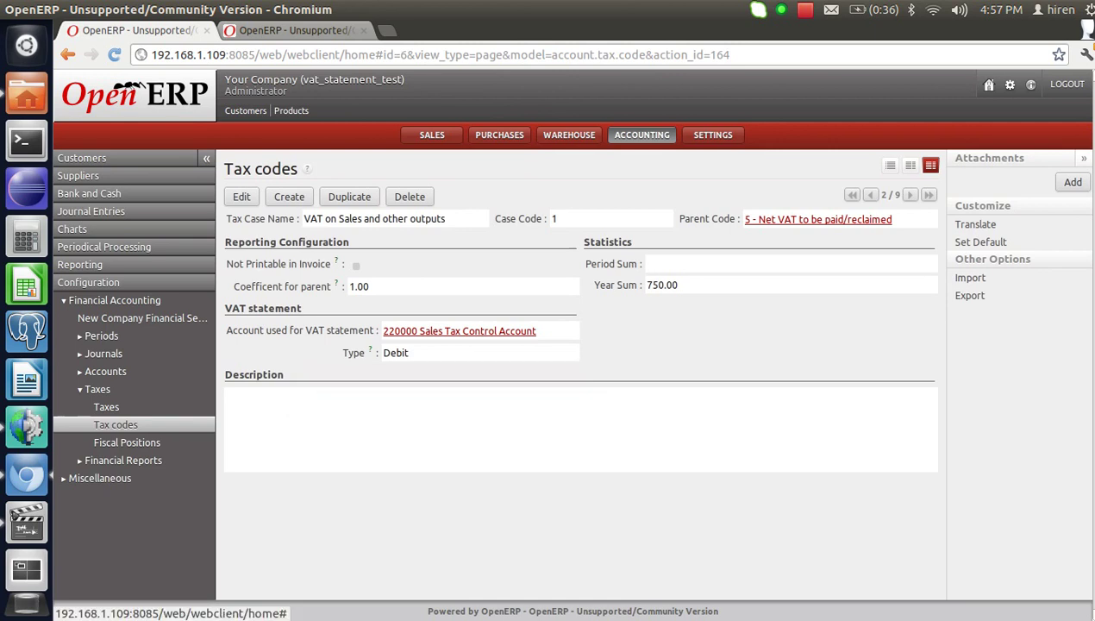
left_click(891, 164)
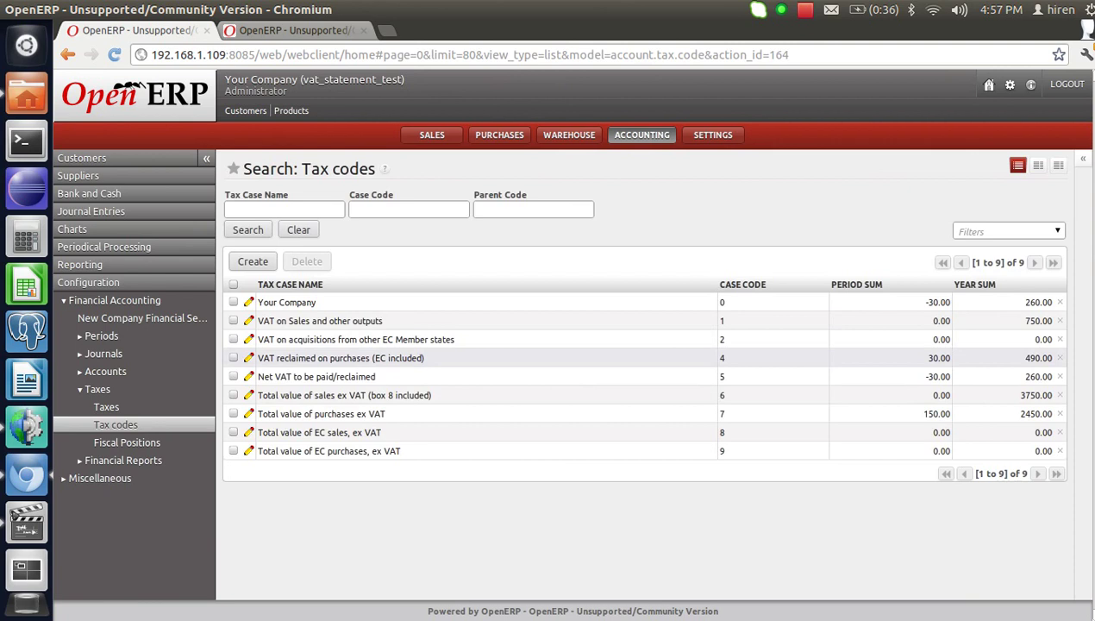
left_click(341, 358)
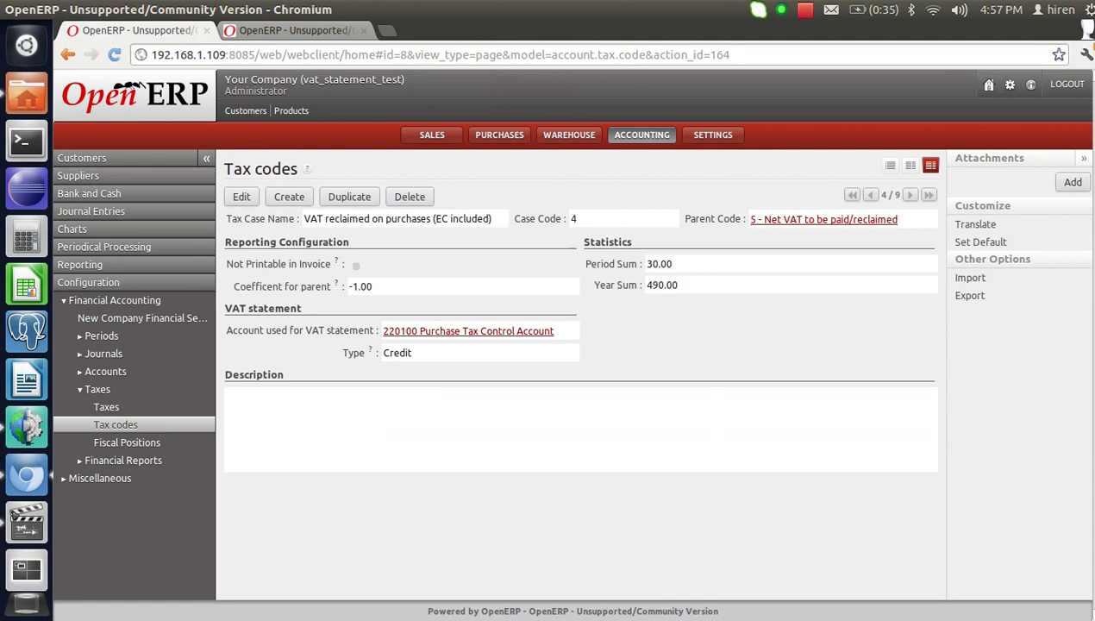
mouse_move(362, 353)
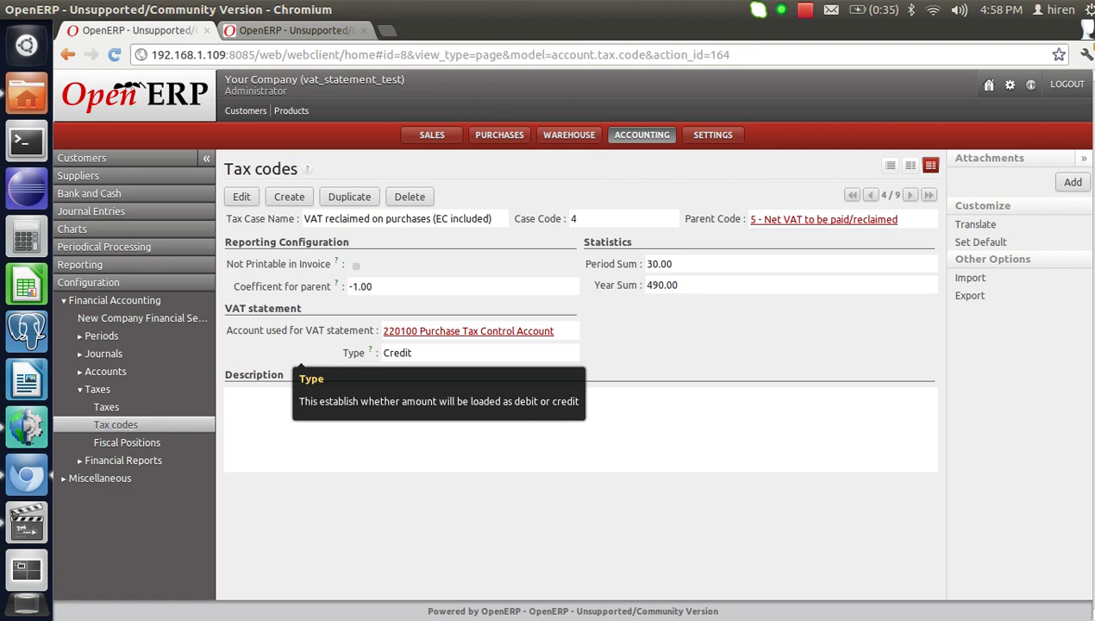
left_click(104, 246)
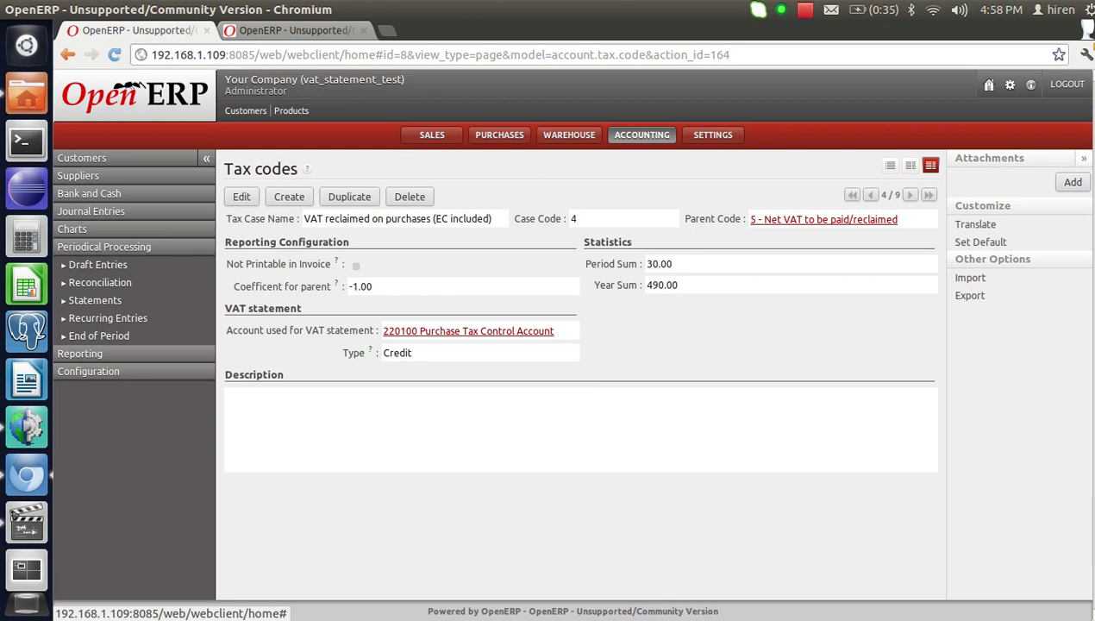
Go to VAT statements under End of Period and review the supplier and customer invoices.
left_click(99, 335)
left_click(113, 389)
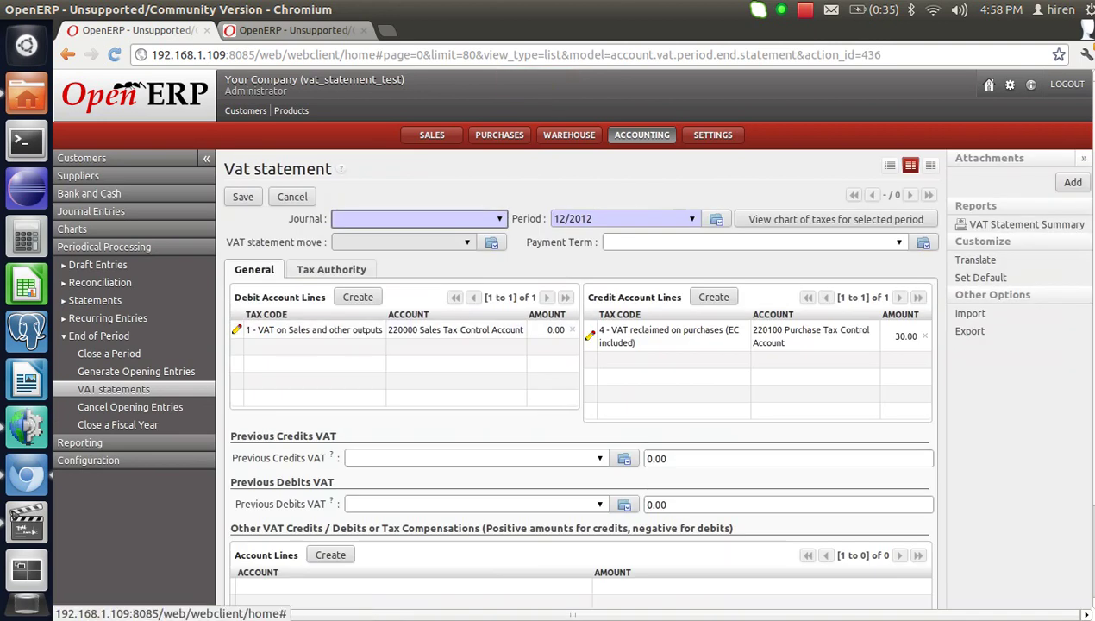
left_click(78, 175)
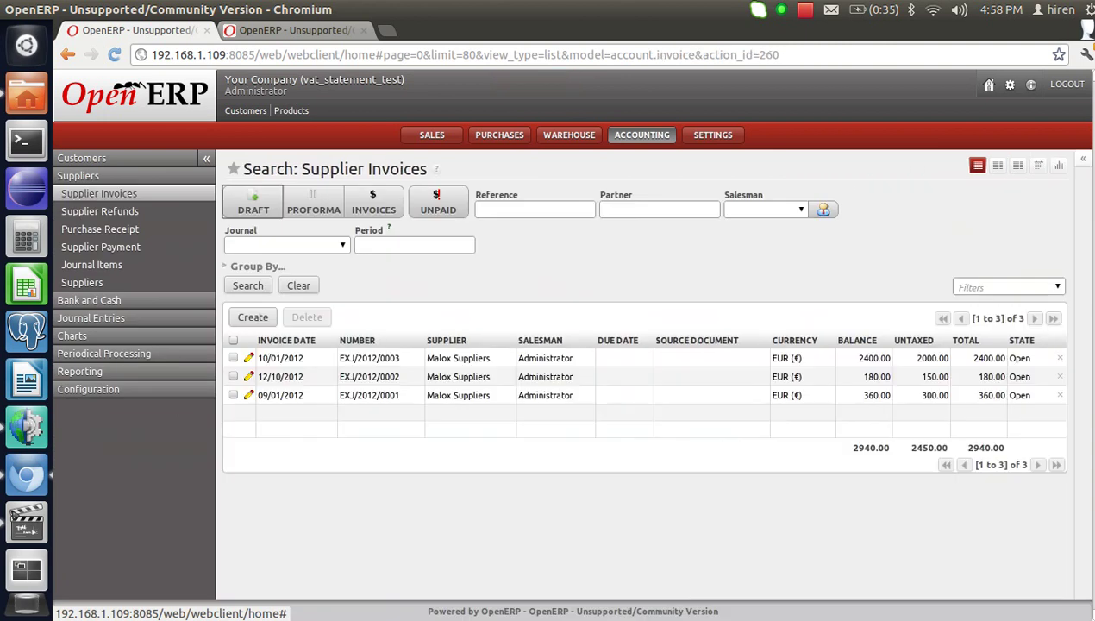
left_click(82, 158)
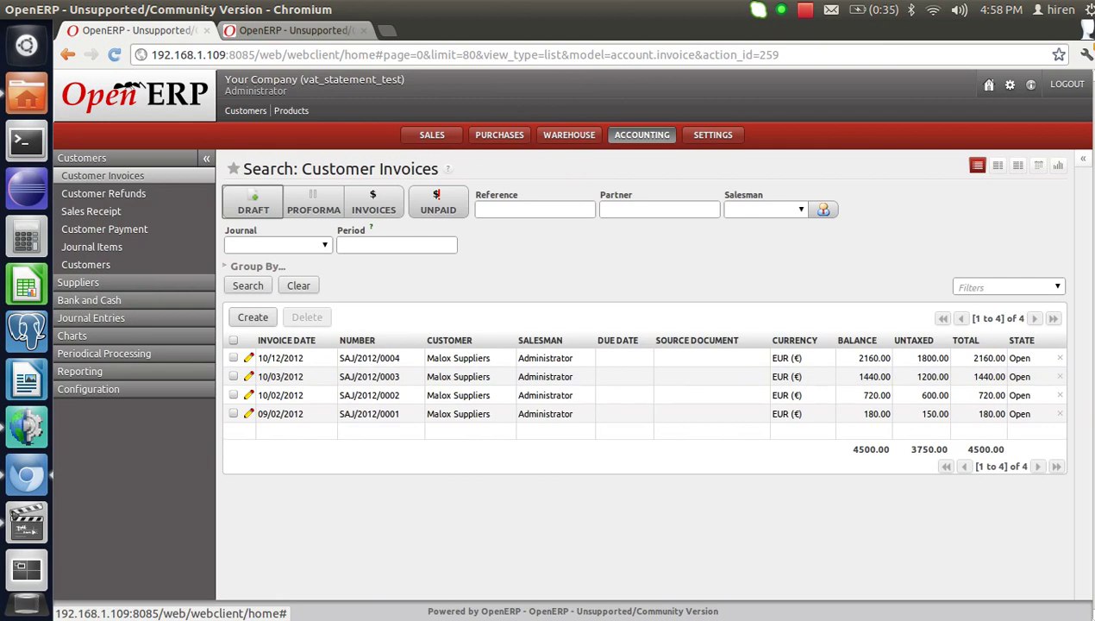
Return to VAT statements and create a new statement, defaulting to period 12/2012.
left_click(104, 353)
left_click(99, 335)
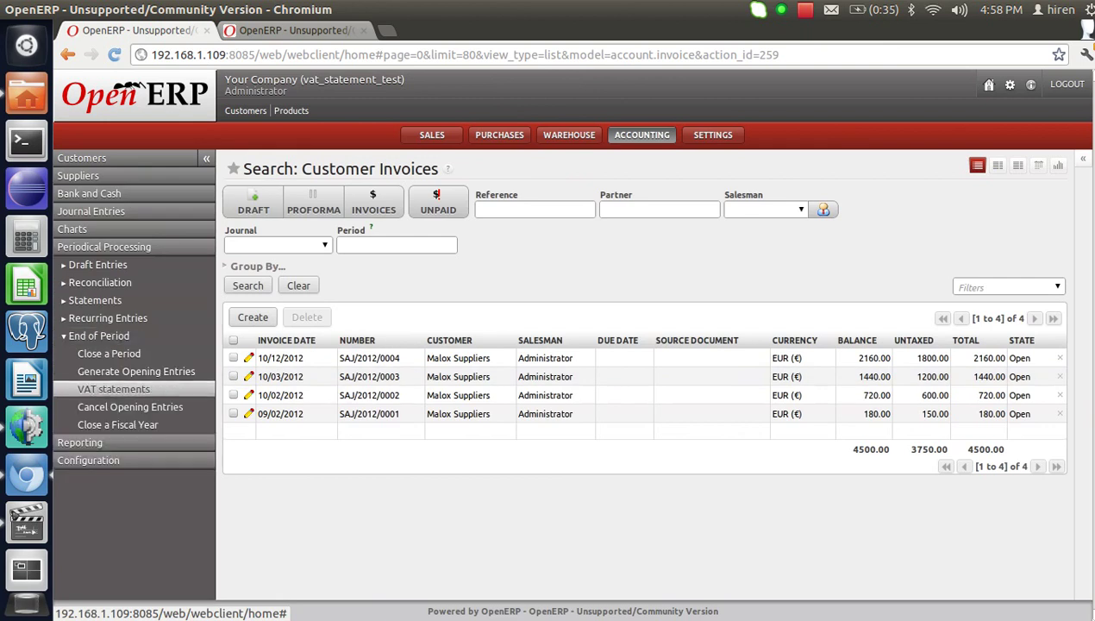
left_click(113, 389)
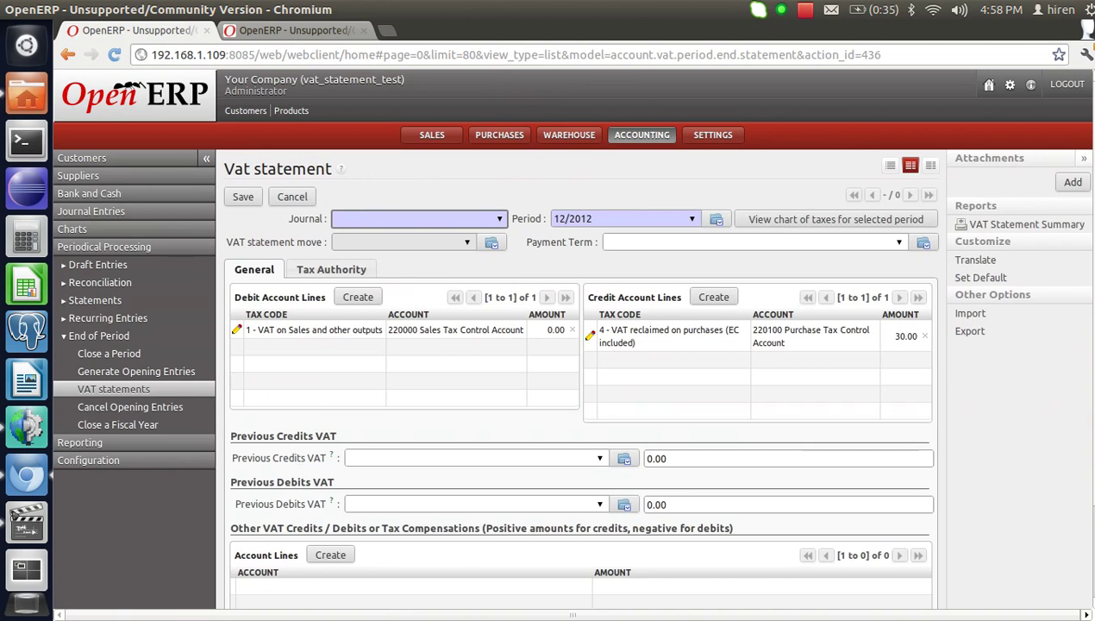
left_click(499, 219)
Set the statement's journal to Miscellaneous Journal (EUR) and its period to 09/2012.
key("Down")
key("Down")
key("Down")
key("Down")
key("Down")
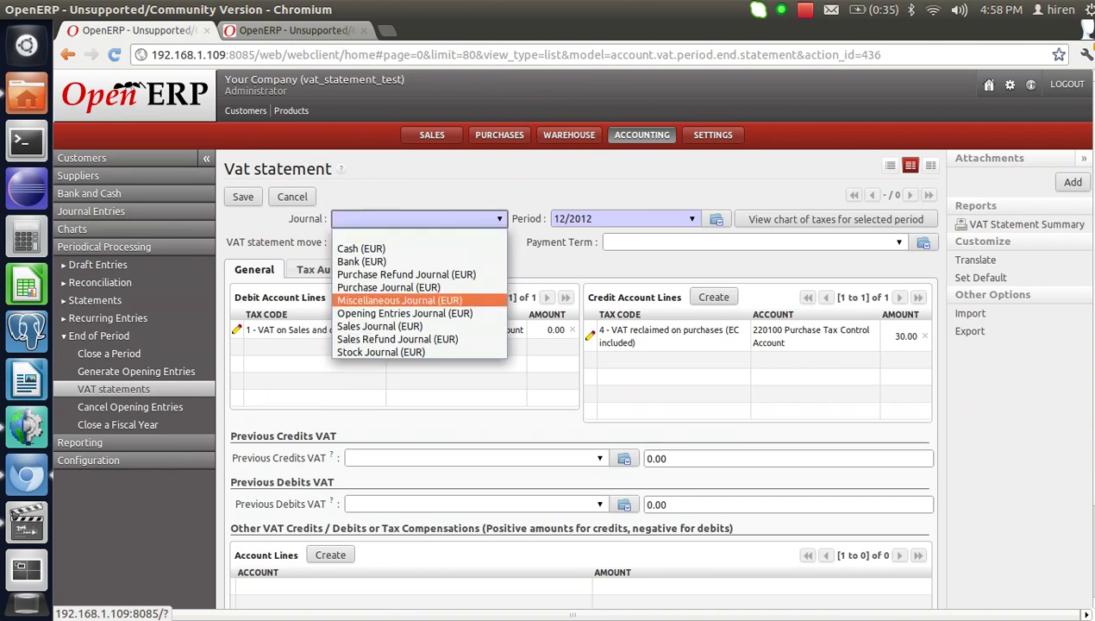
key("Return")
key("Tab")
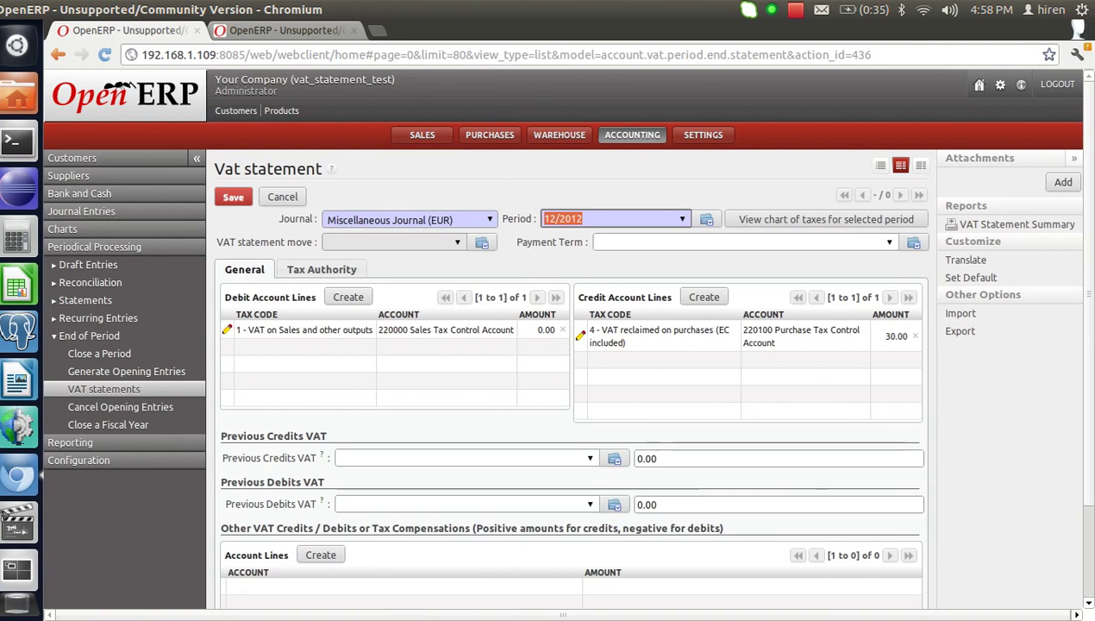
type("09")
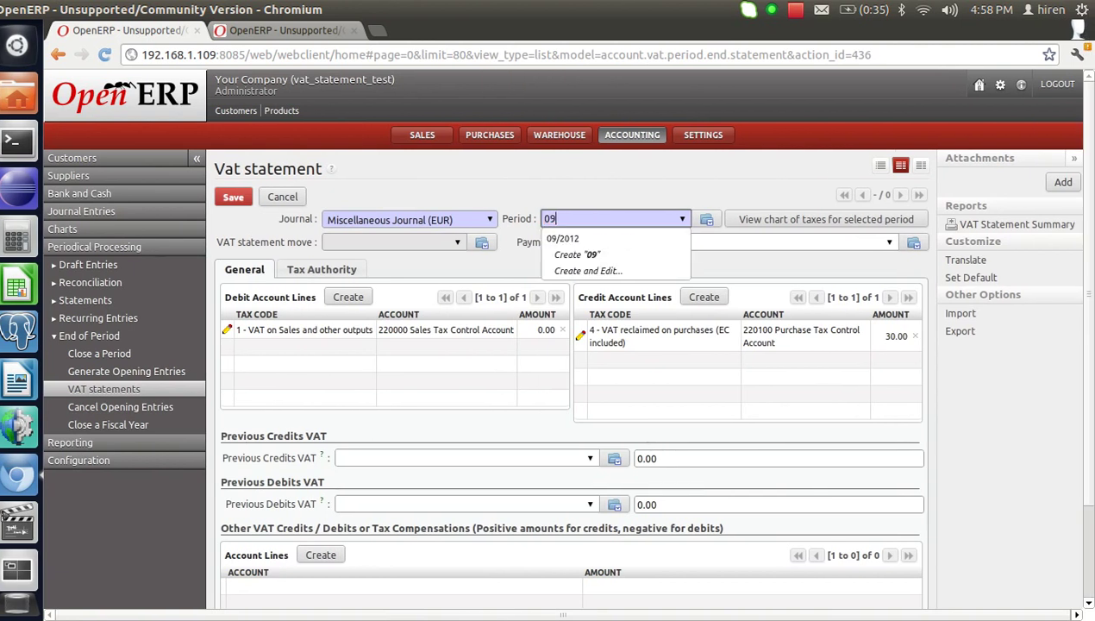
key("Return")
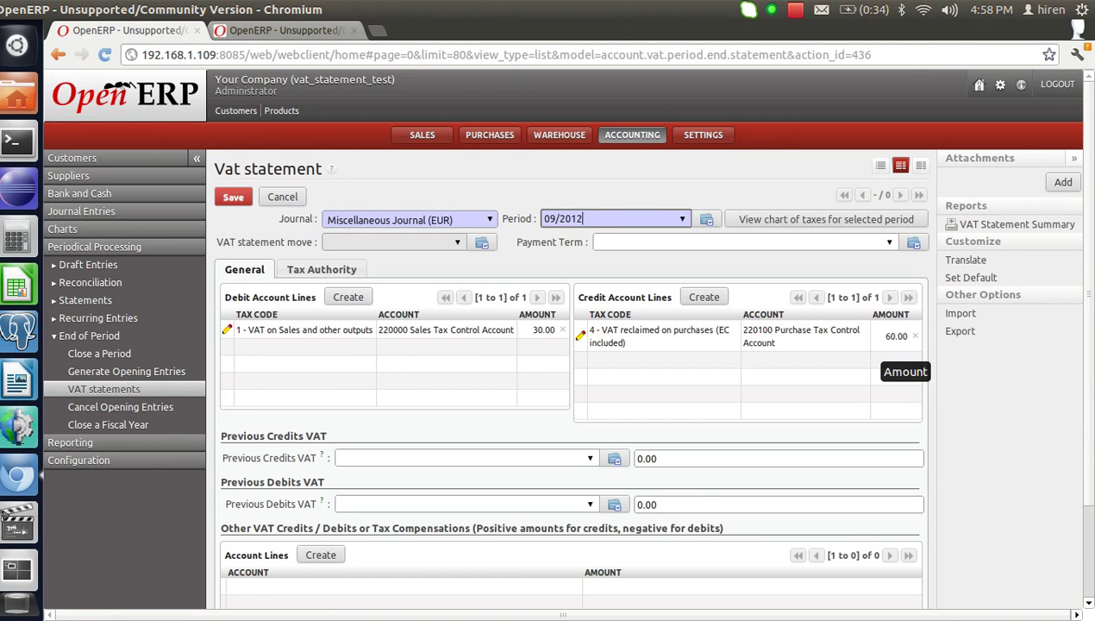
left_click(320, 269)
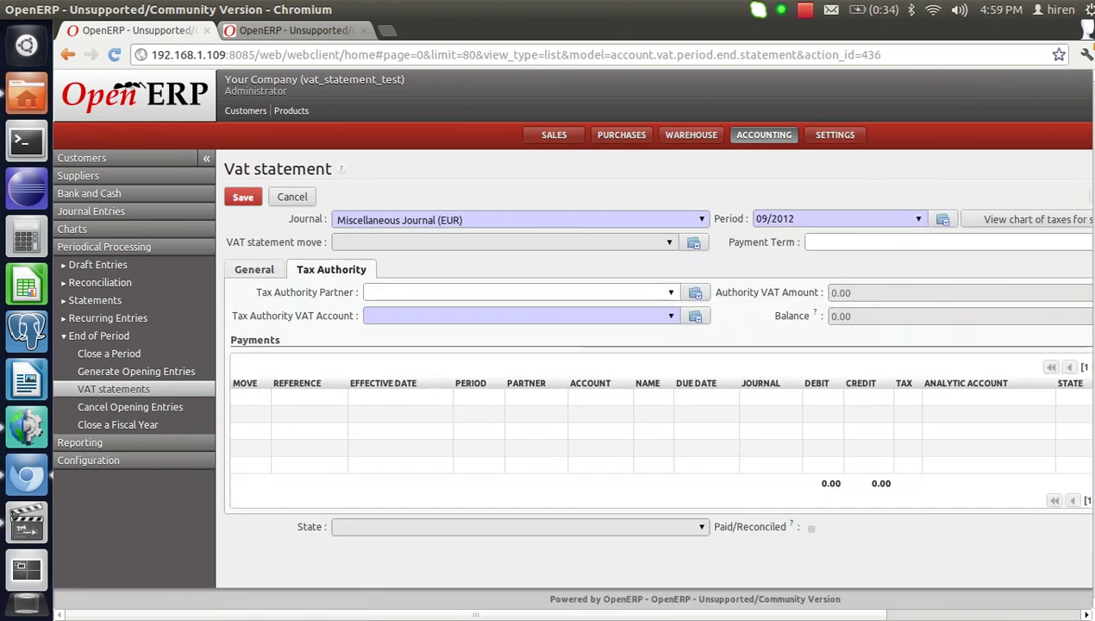
Set the 09/2012 statement's tax authority partner to Tax Authority and save it.
left_click(368, 292)
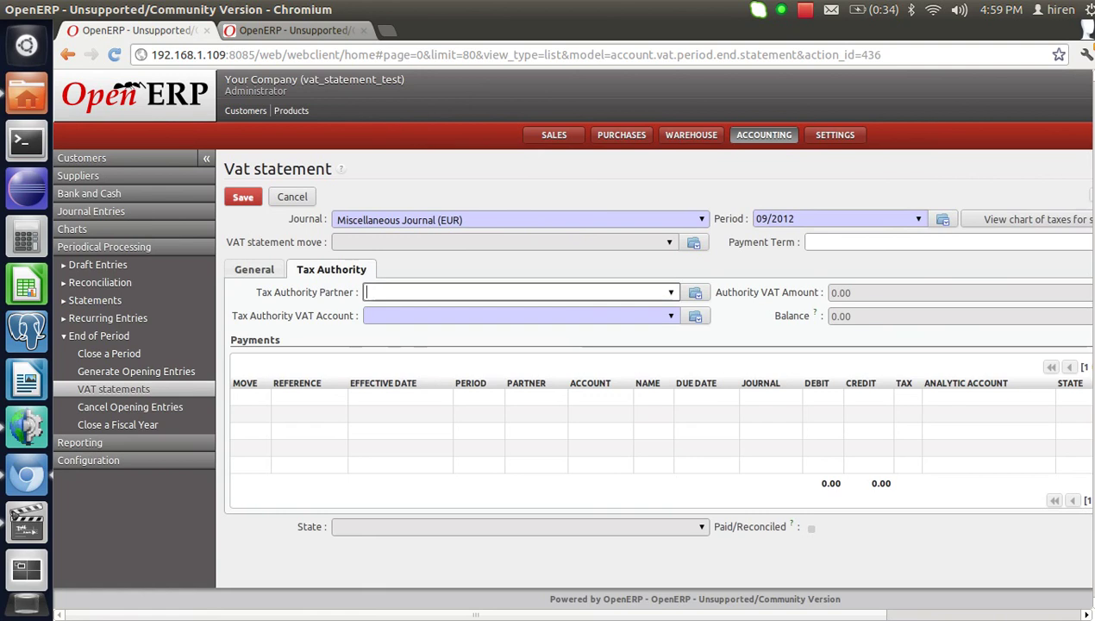
type("tax")
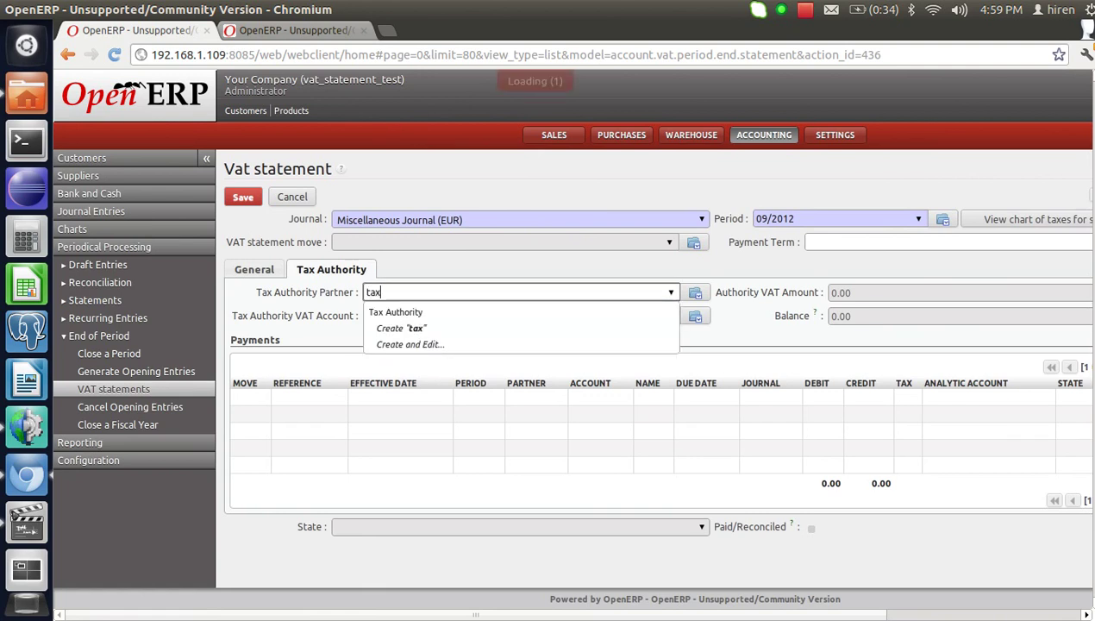
scroll(569, 345, "right", 2)
scroll(569, 345, "right", 2)
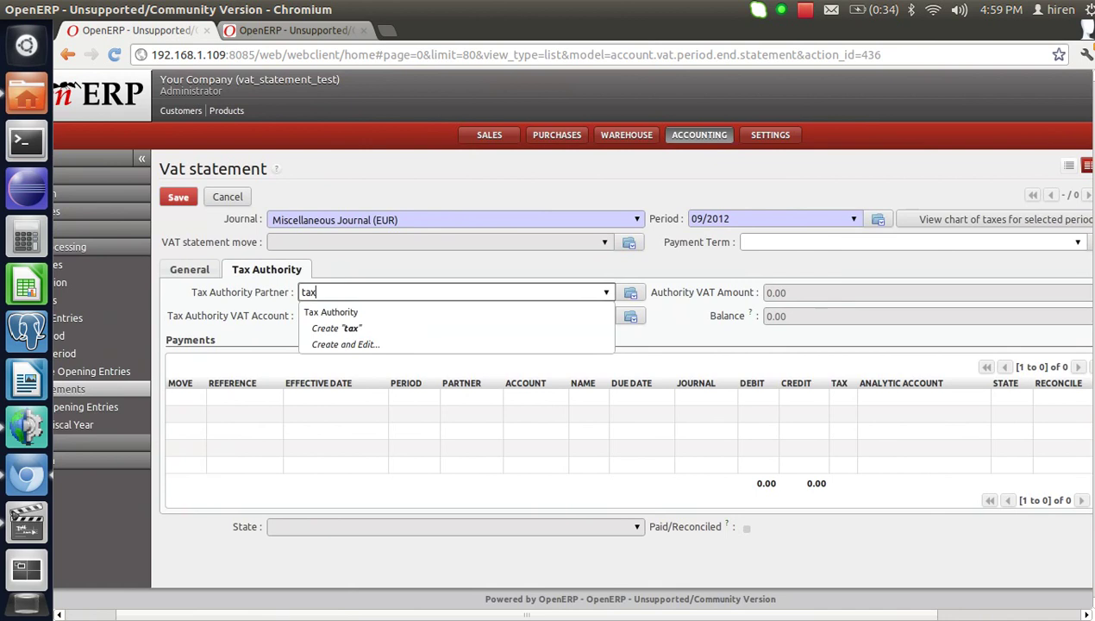
key("Down")
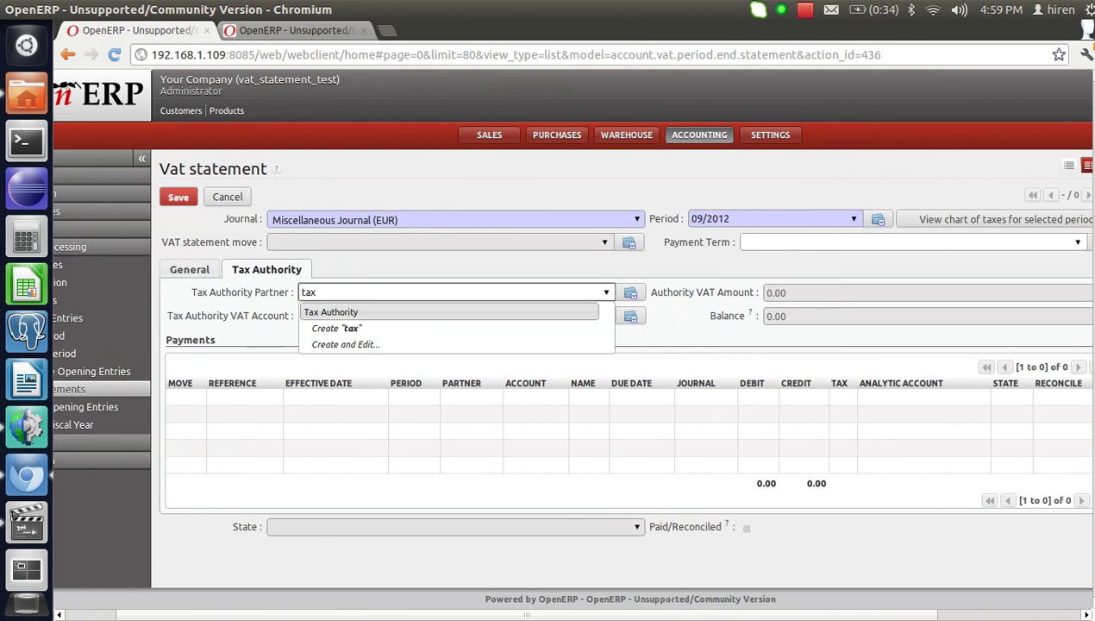
key("Return")
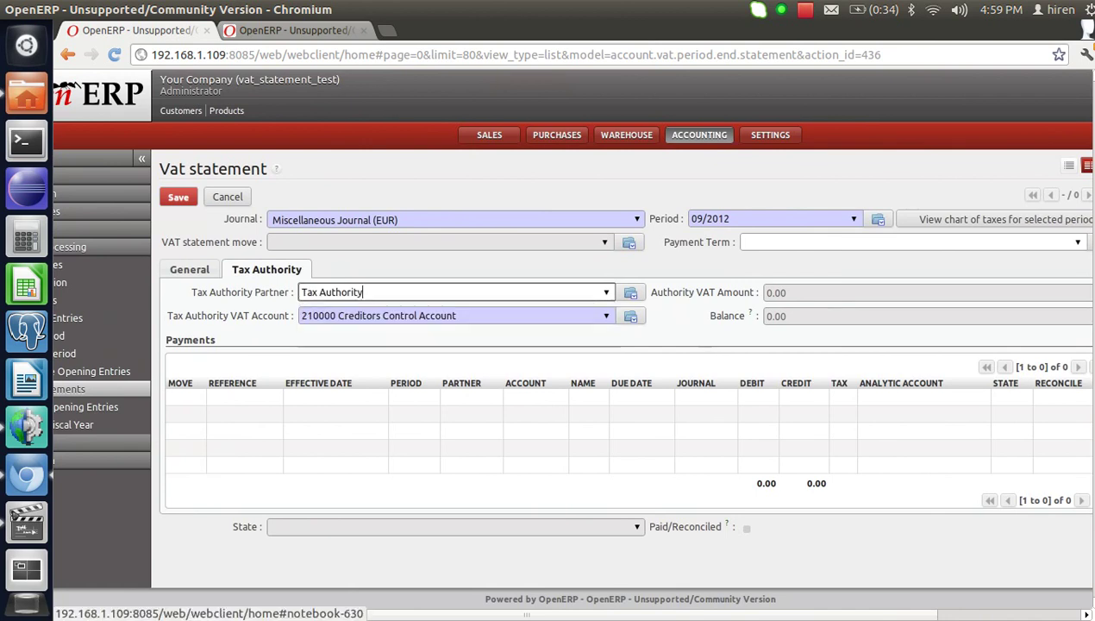
left_click(189, 269)
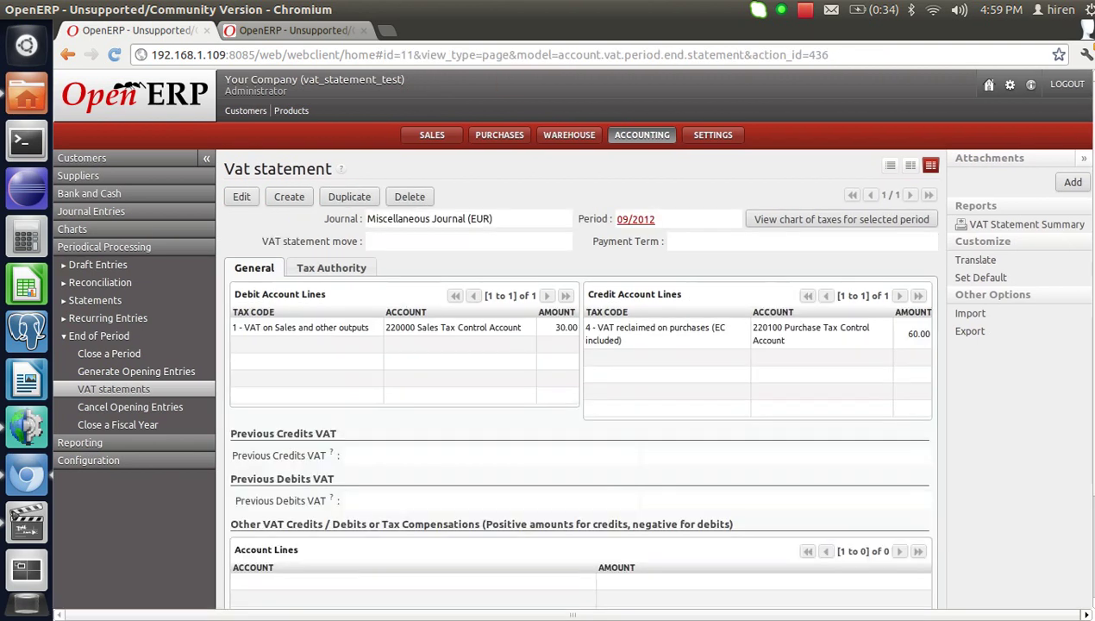
Replace the Tax Authority VAT account with 110000 Debtors Control Account and save the statement.
scroll(569, 336, "down", 1)
left_click(241, 153)
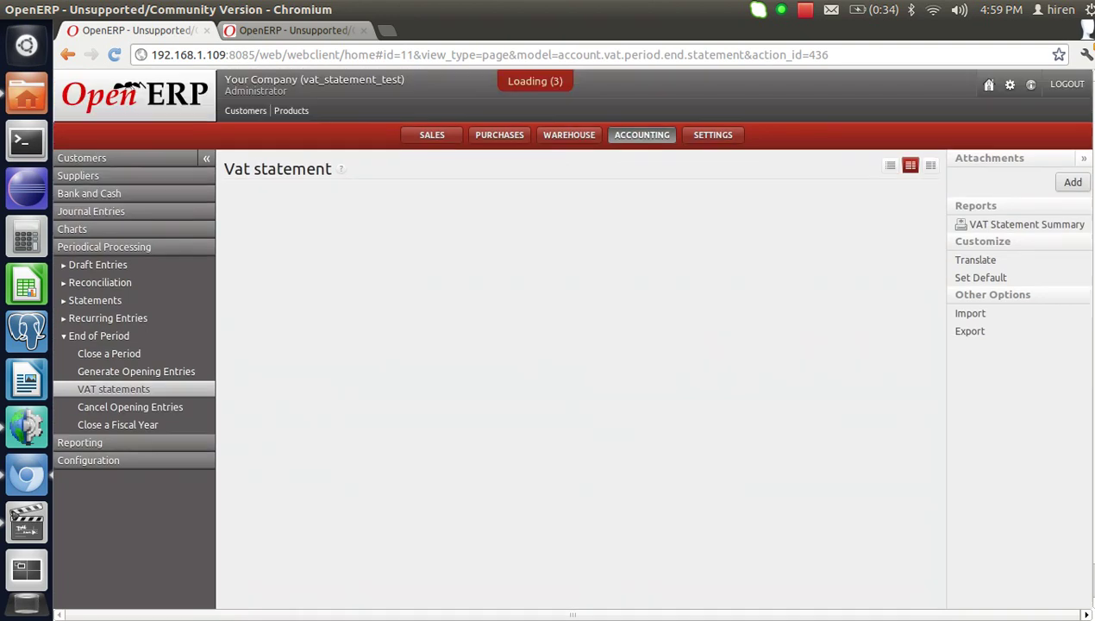
left_click(331, 269)
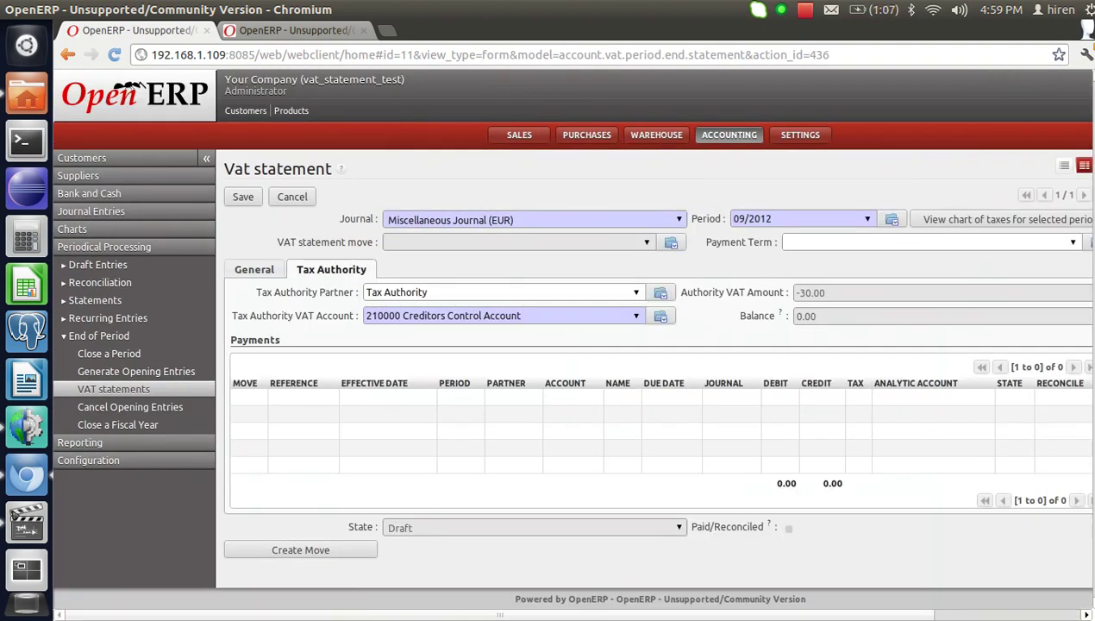
left_click(521, 315)
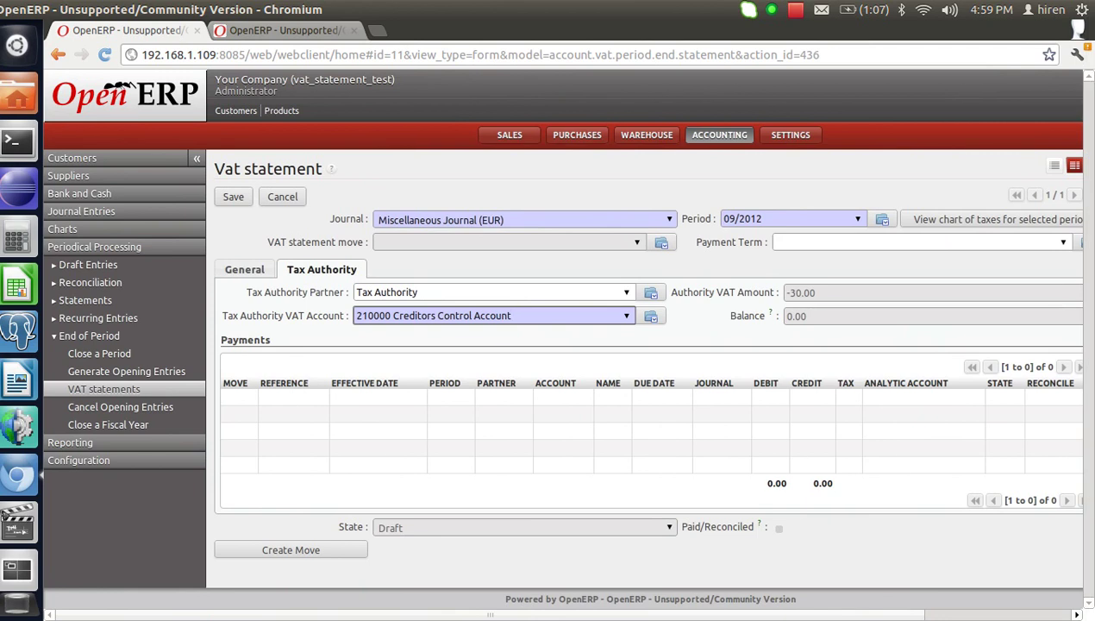
key("ctrl+a")
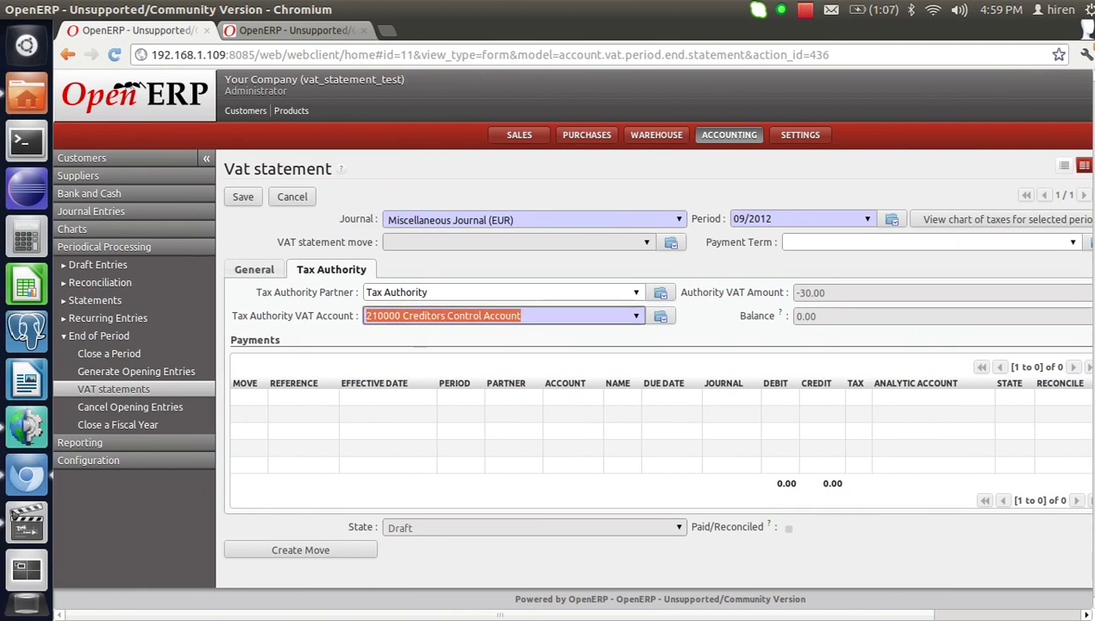
type("deb")
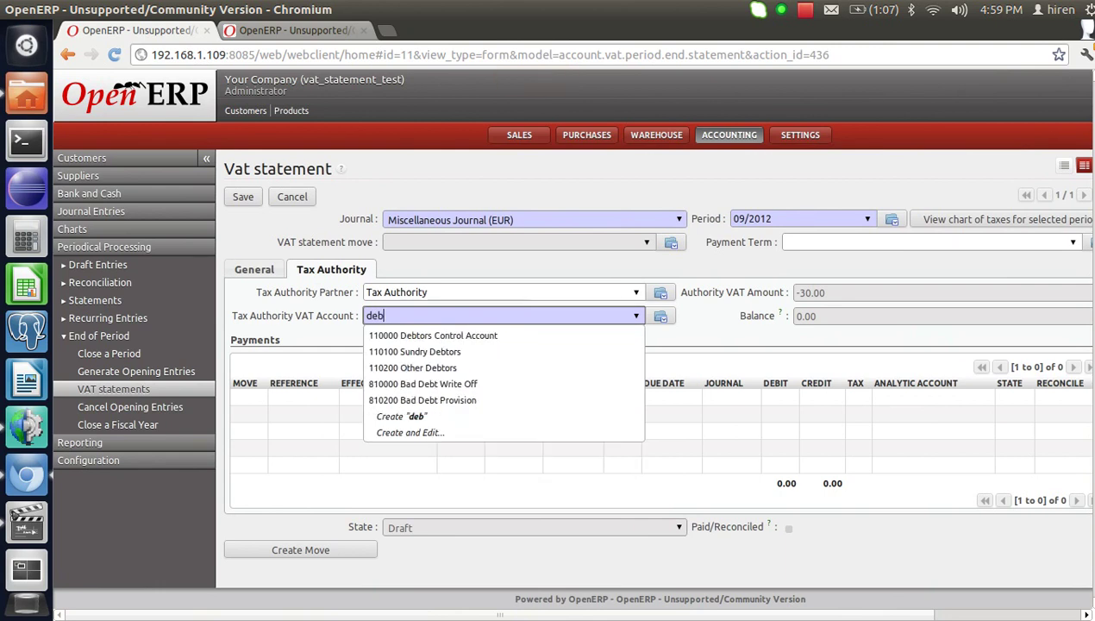
key("Down")
key("Return")
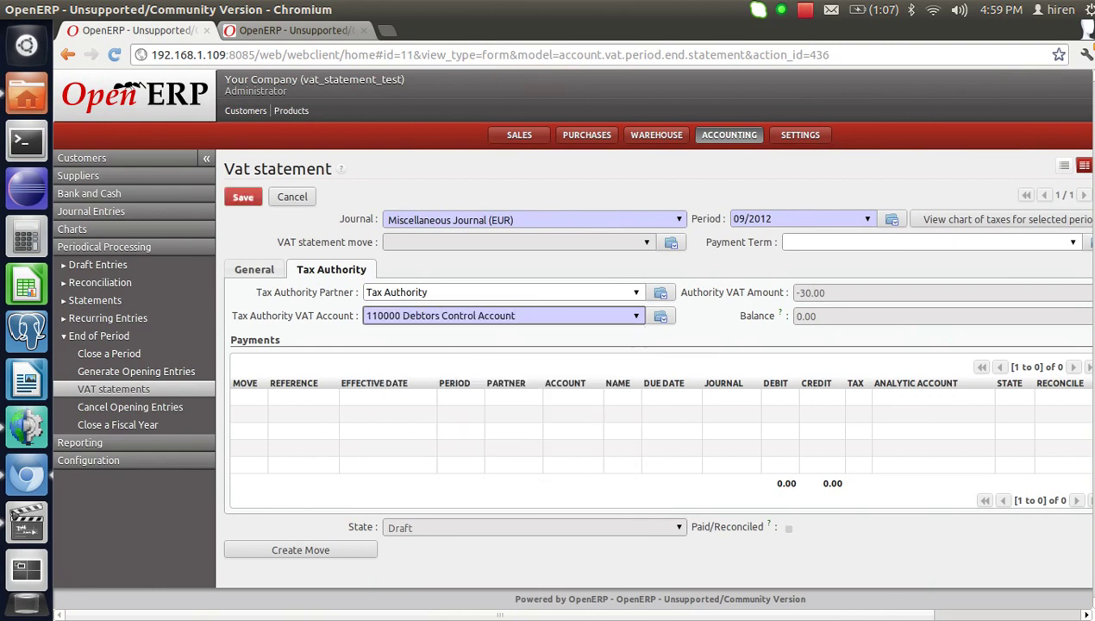
key("alt+s")
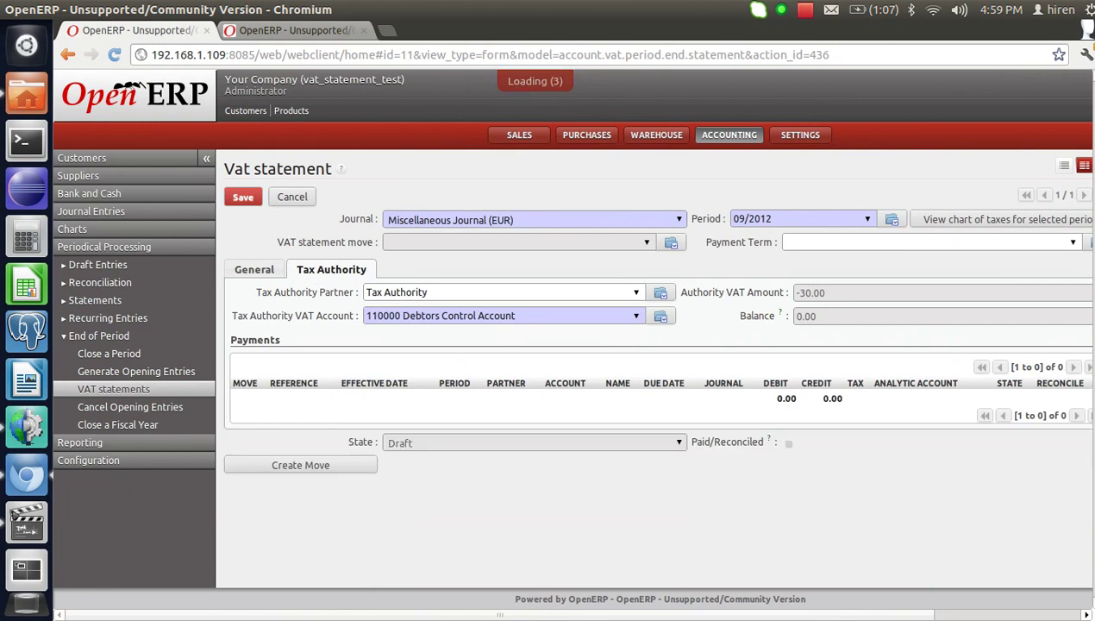
scroll(569, 345, "down", 2)
scroll(569, 345, "down", 1)
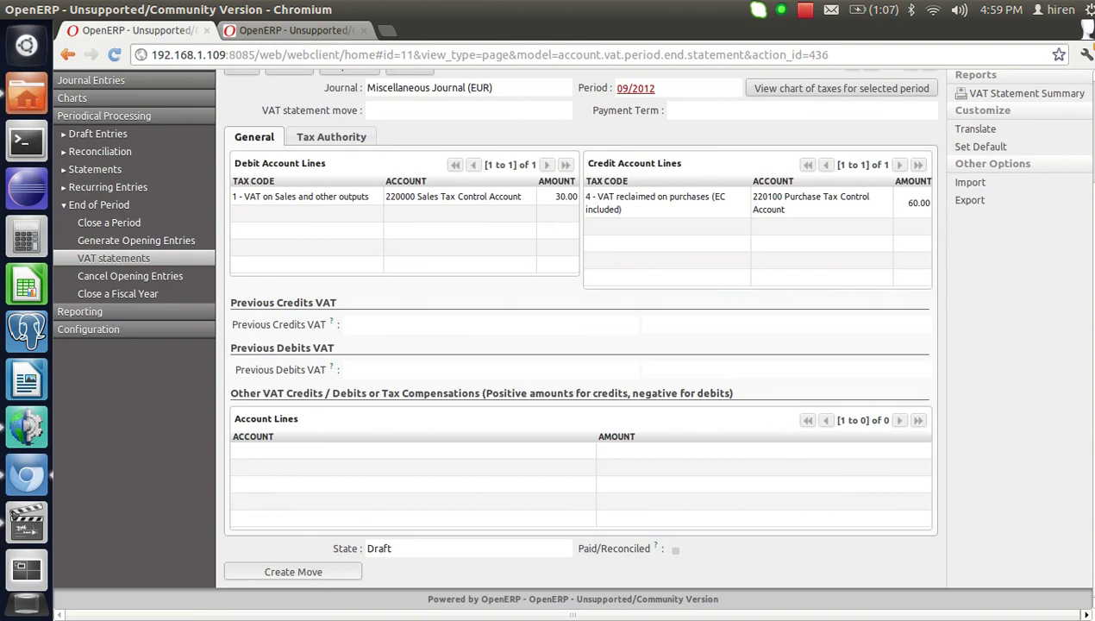
Create the 09/2012 VAT statement journal entry, balancing 60.00 debit and 60.00 credit.
left_click(294, 572)
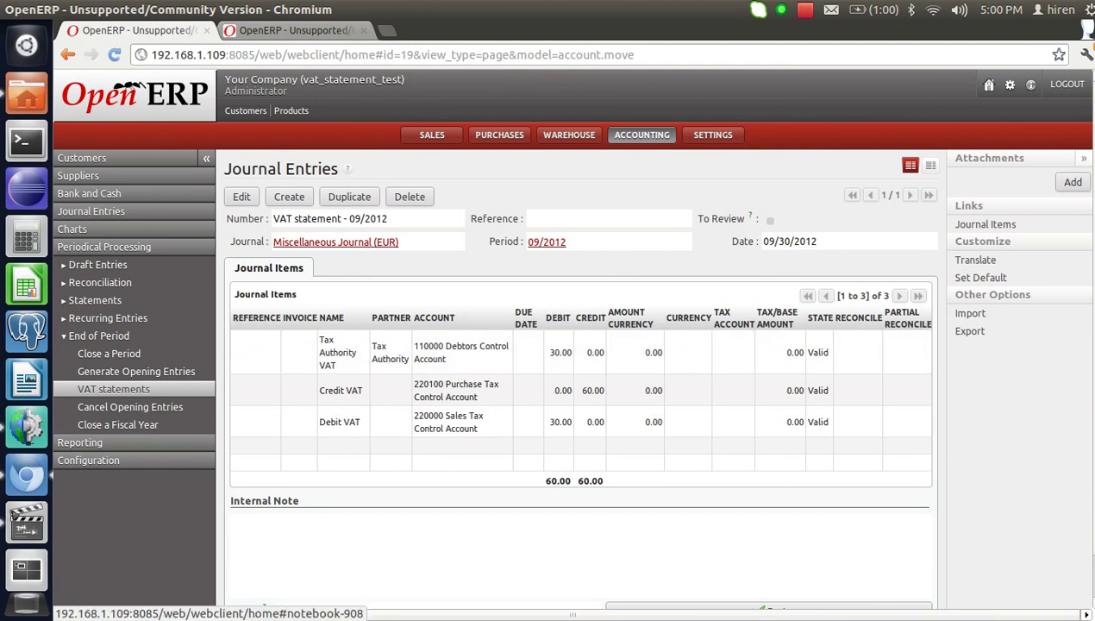
Register and validate a 30.00 customer payment from Tax Authority.
left_click(82, 157)
left_click(104, 229)
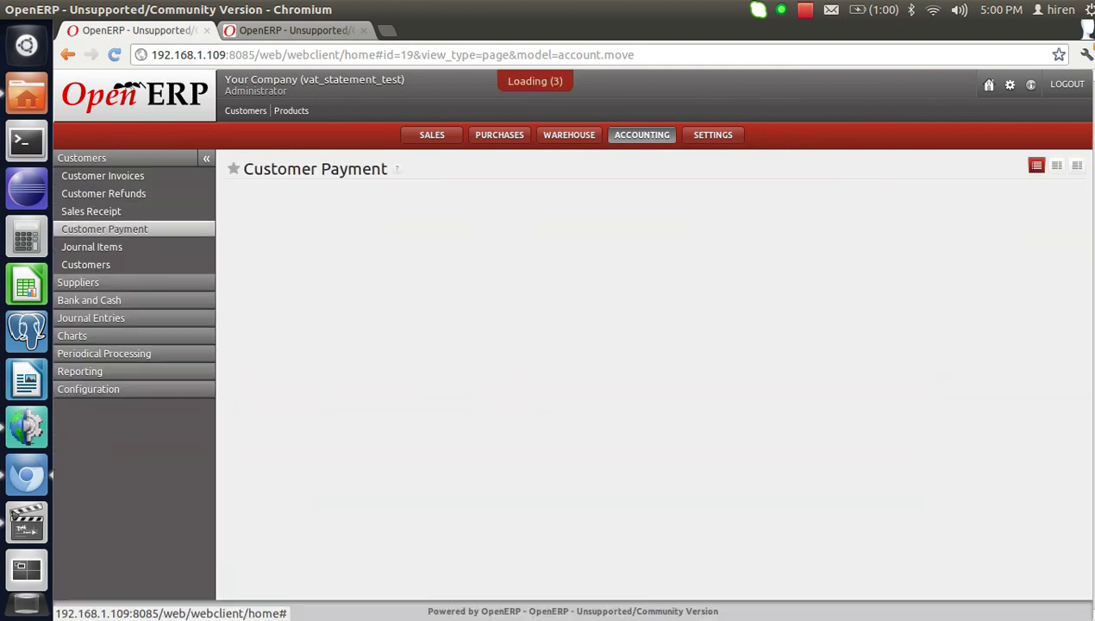
left_click(105, 228)
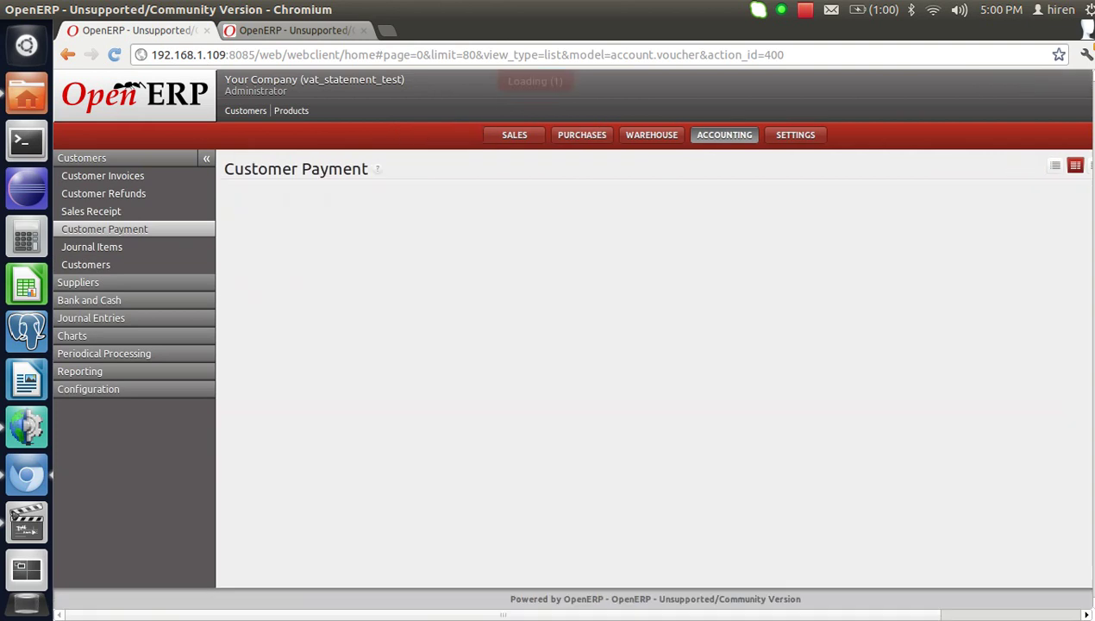
type("tax")
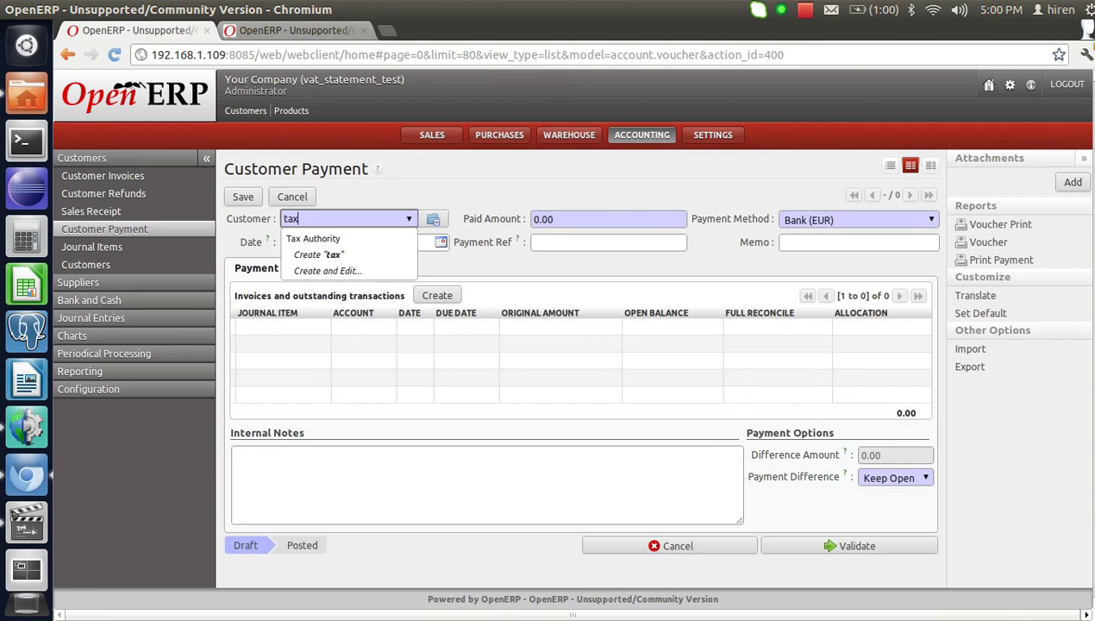
key("Down")
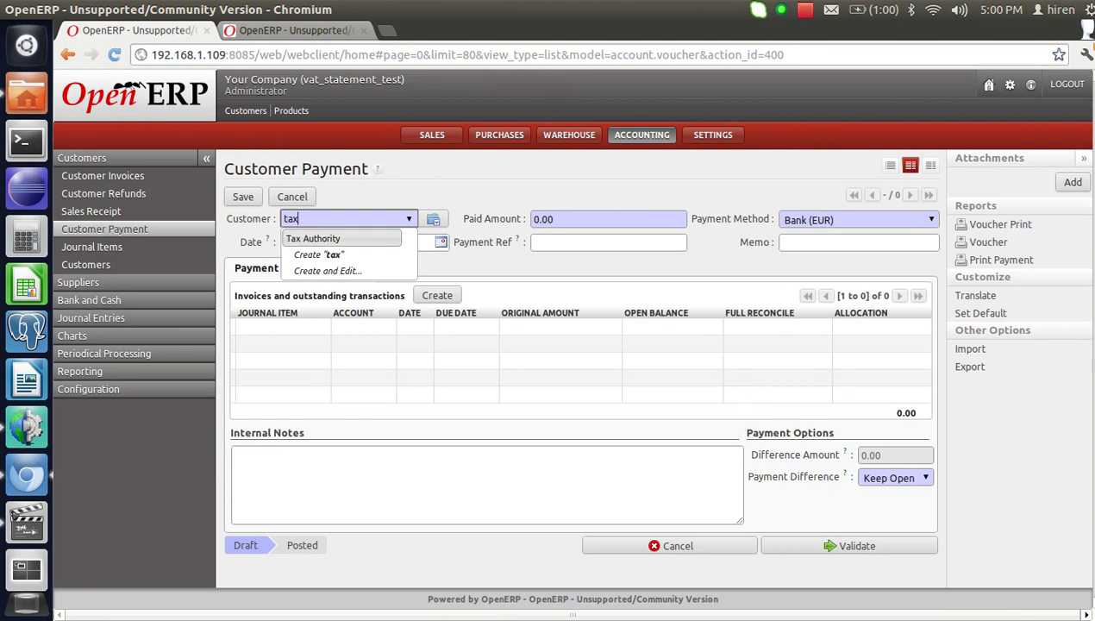
key("Return")
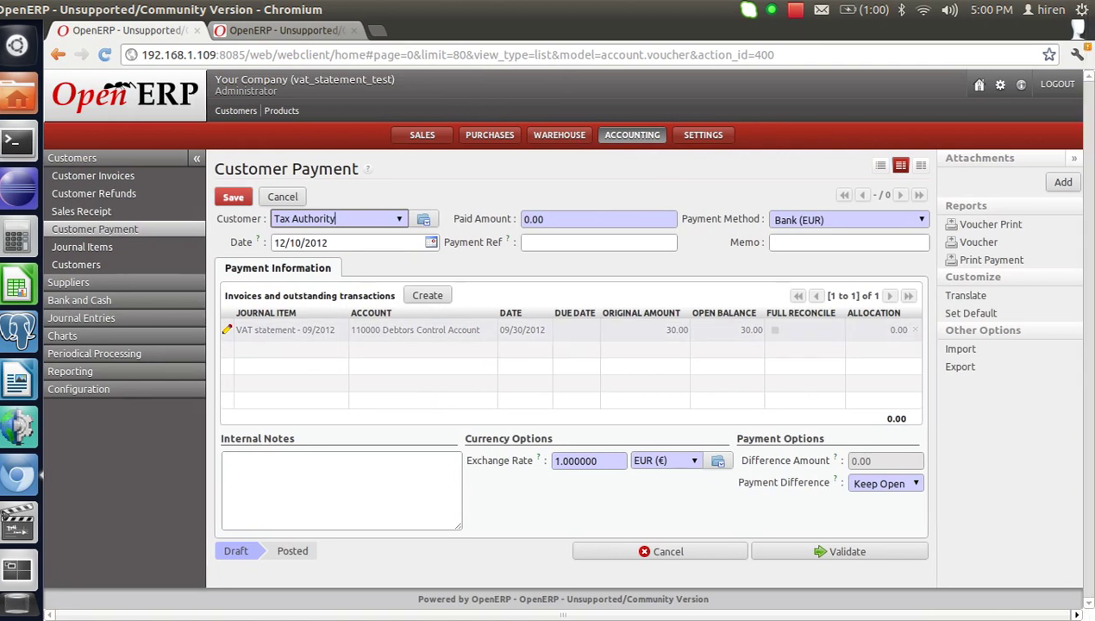
key("Tab")
type("30")
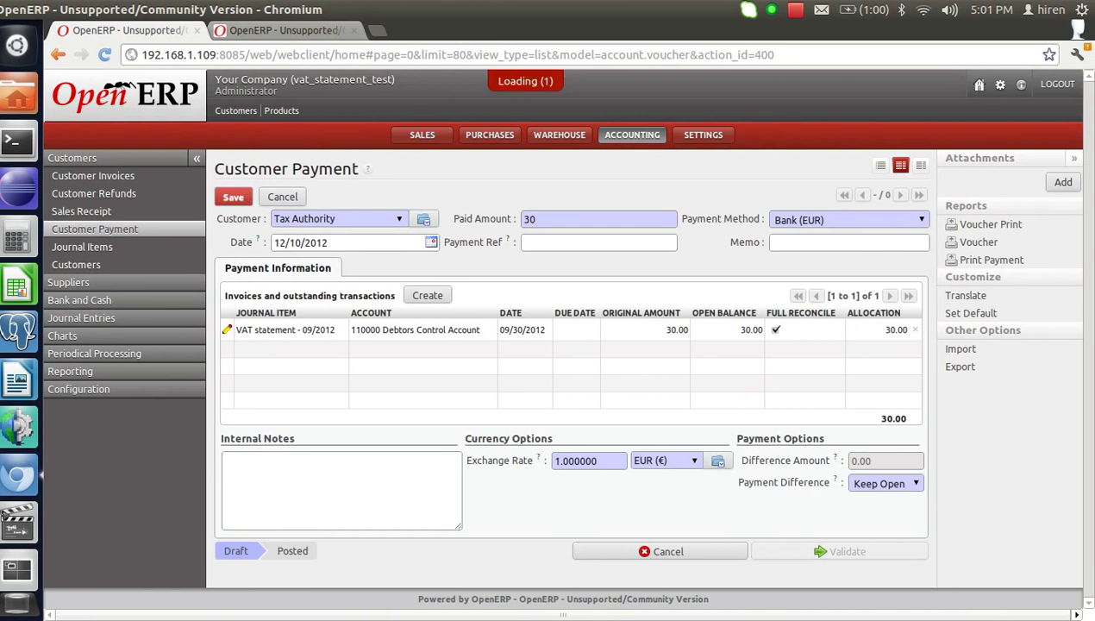
left_click(840, 551)
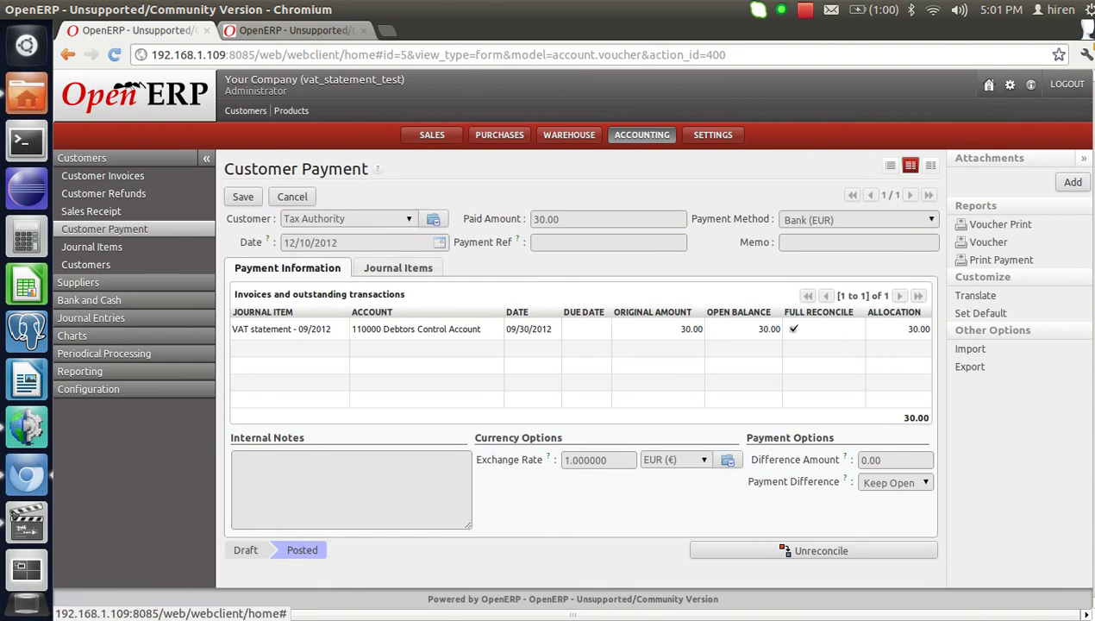
left_click(103, 353)
left_click(98, 336)
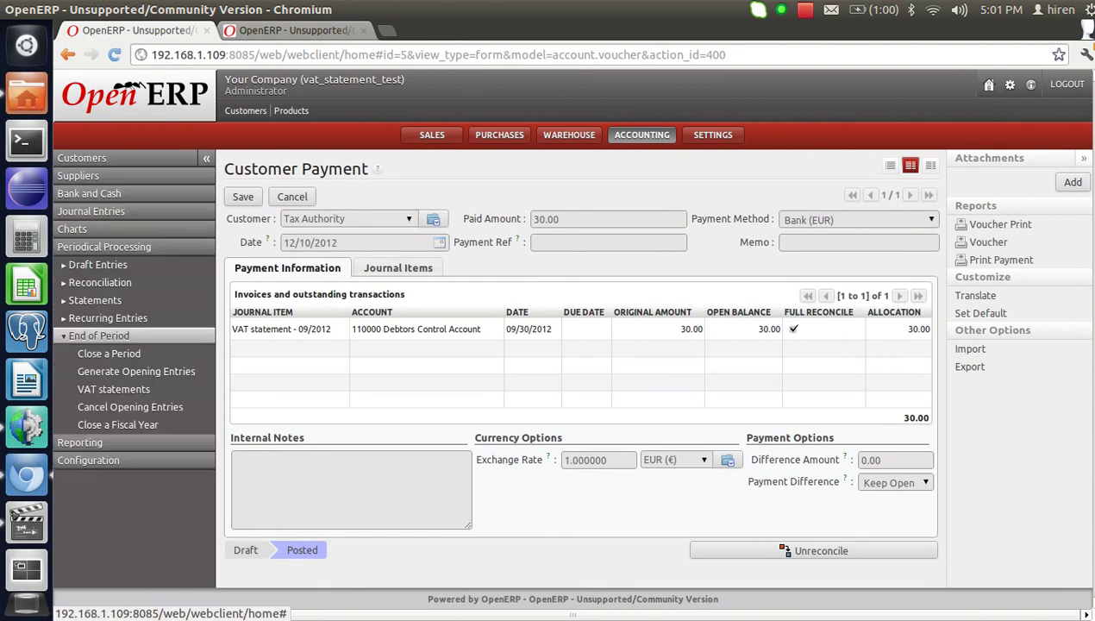
Create a new VAT statement on Miscellaneous Journal (EUR) for period 10/2012.
left_click(113, 389)
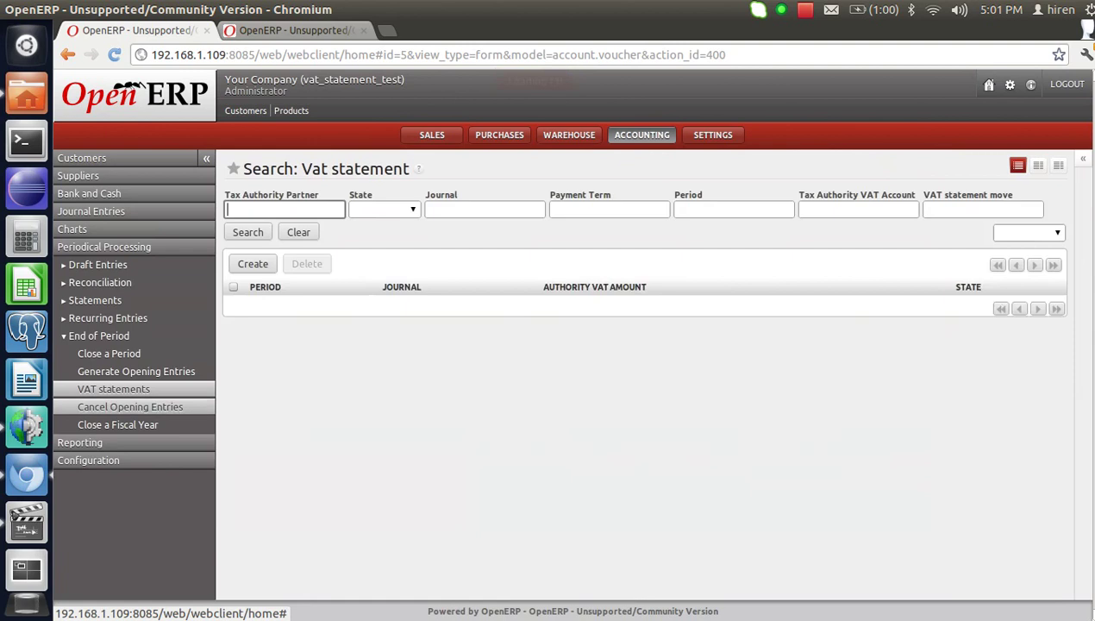
left_click(252, 263)
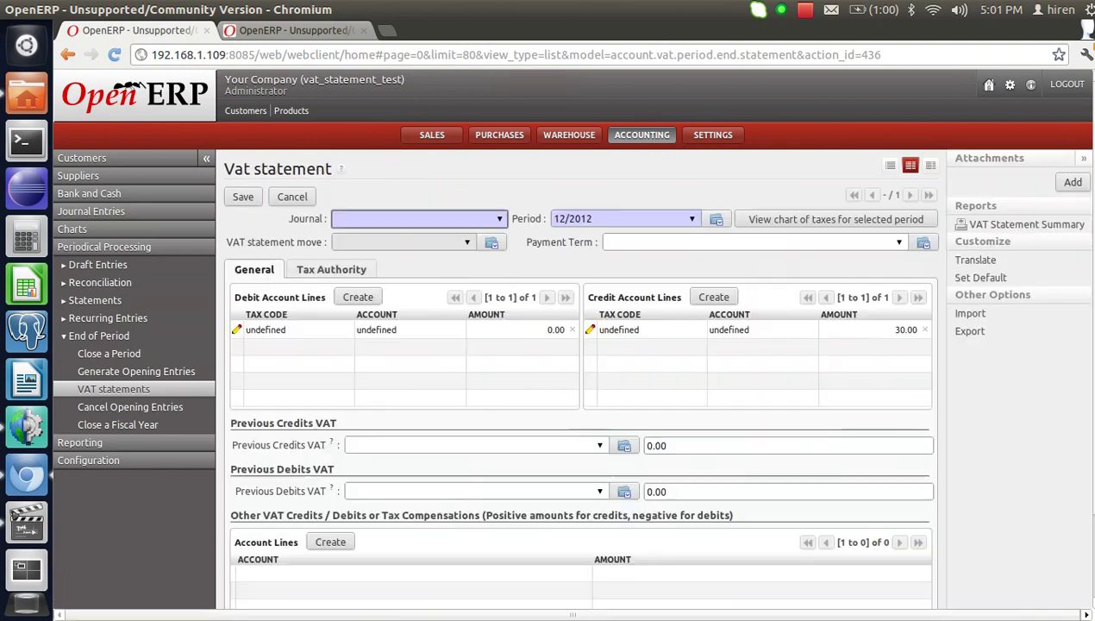
left_click(418, 218)
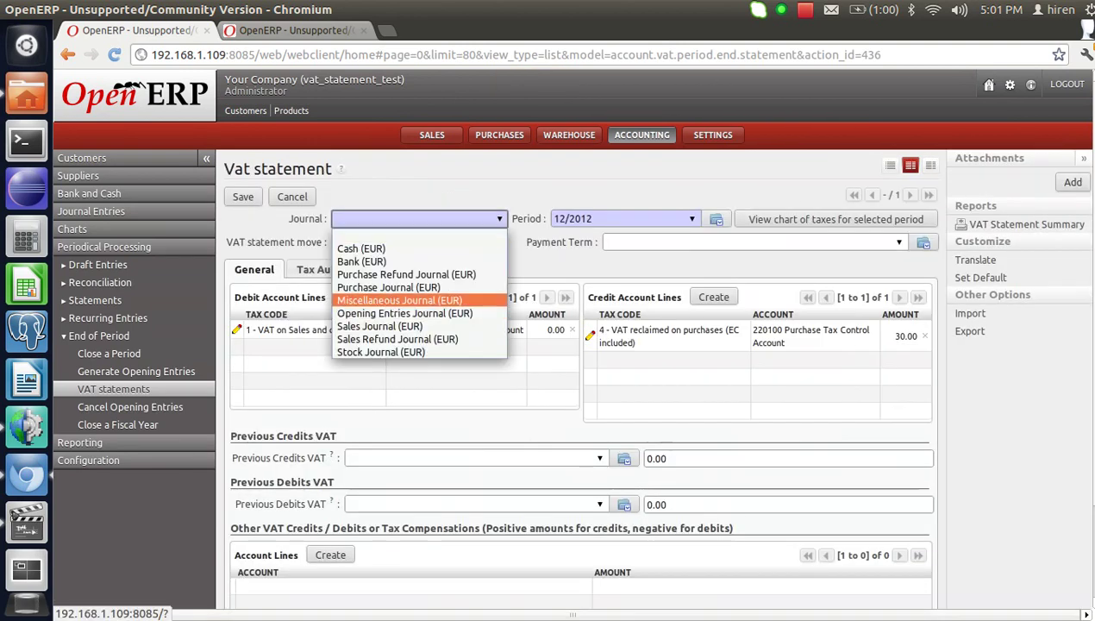
key("Return")
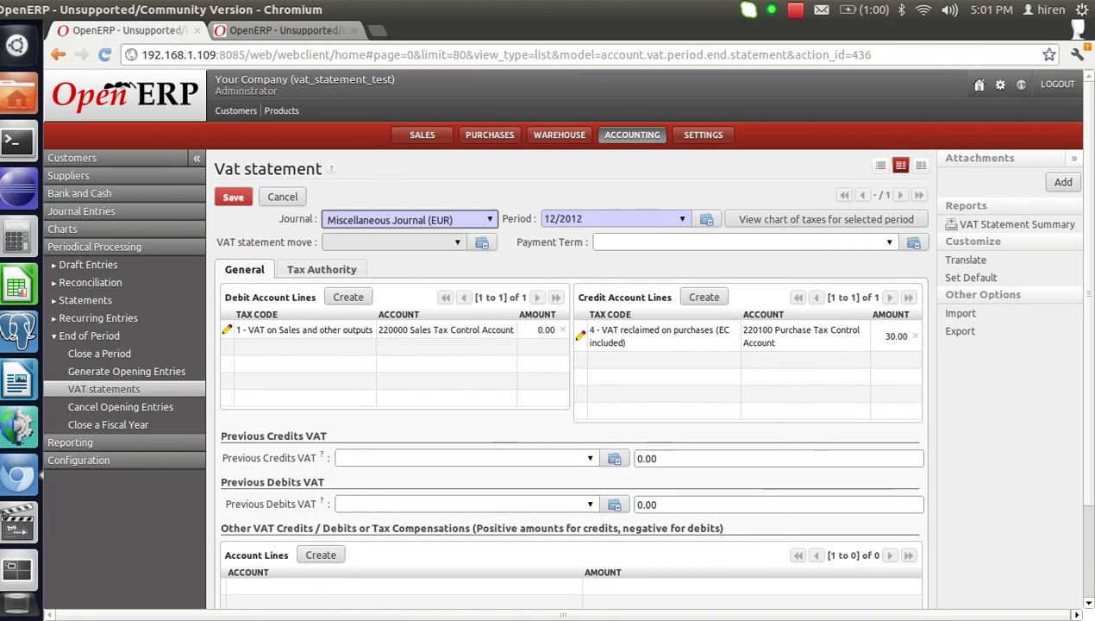
key("Tab")
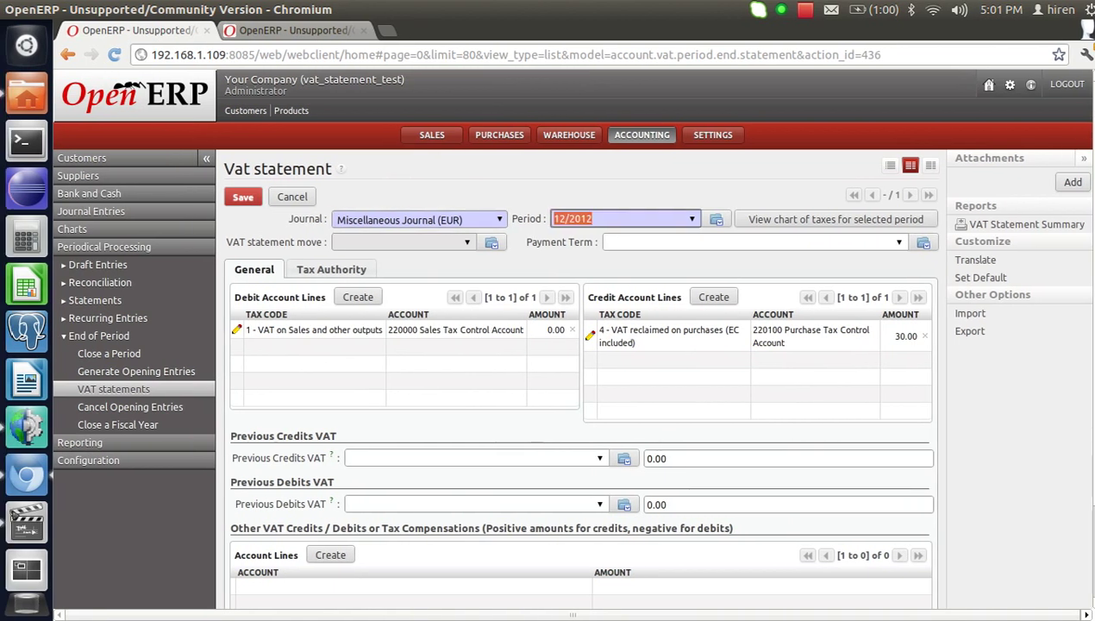
type("10")
key("Return")
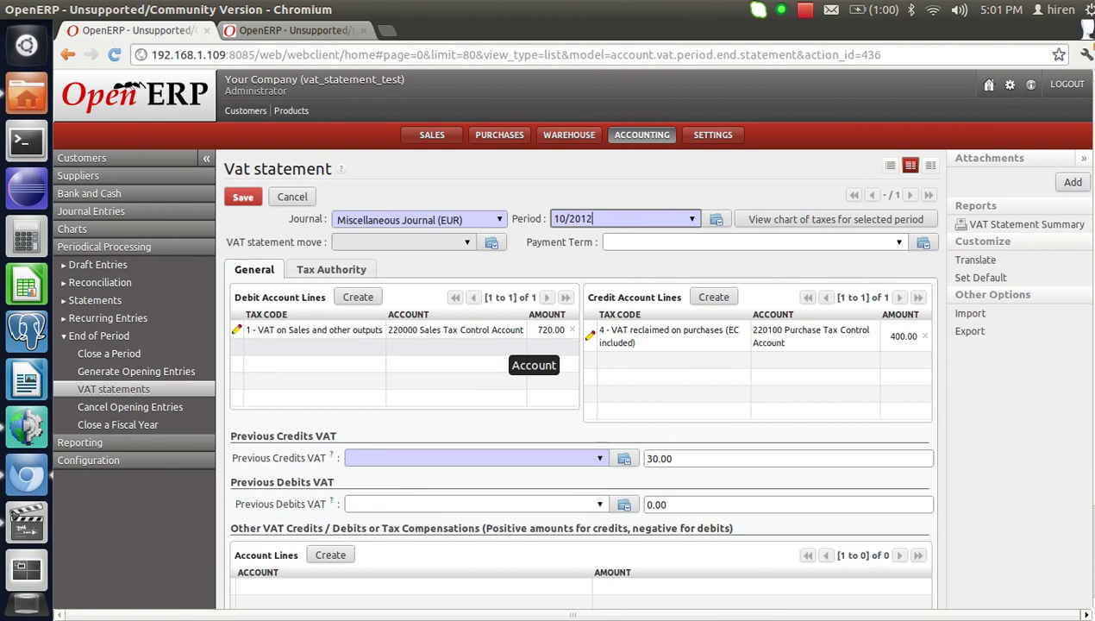
left_click(331, 269)
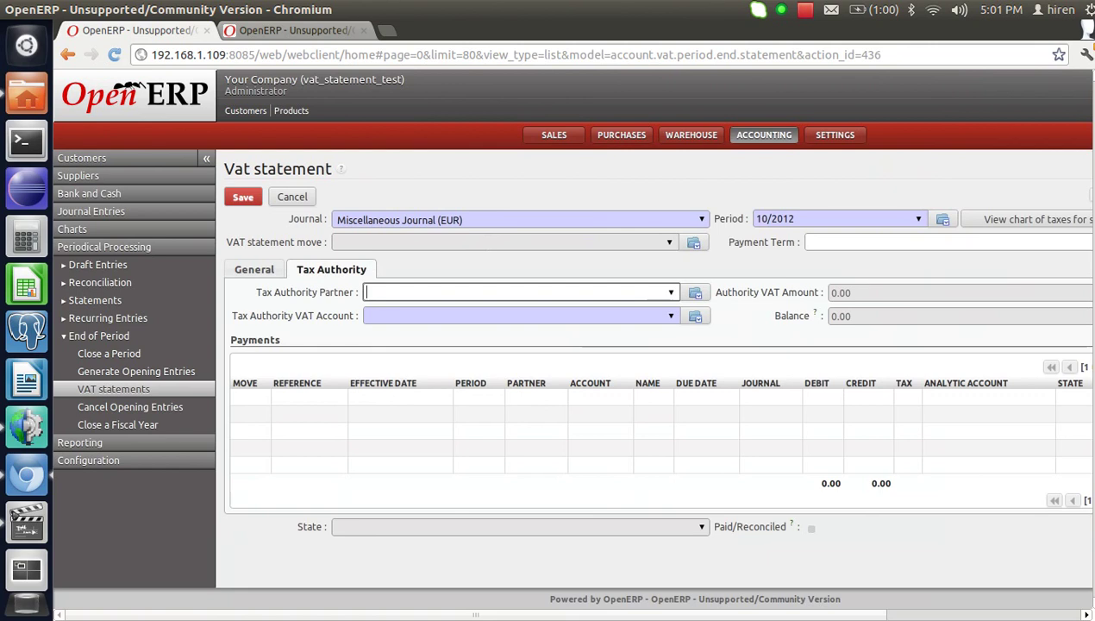
Set Tax Authority as the partner on the 10/2012 VAT statement.
type("tax")
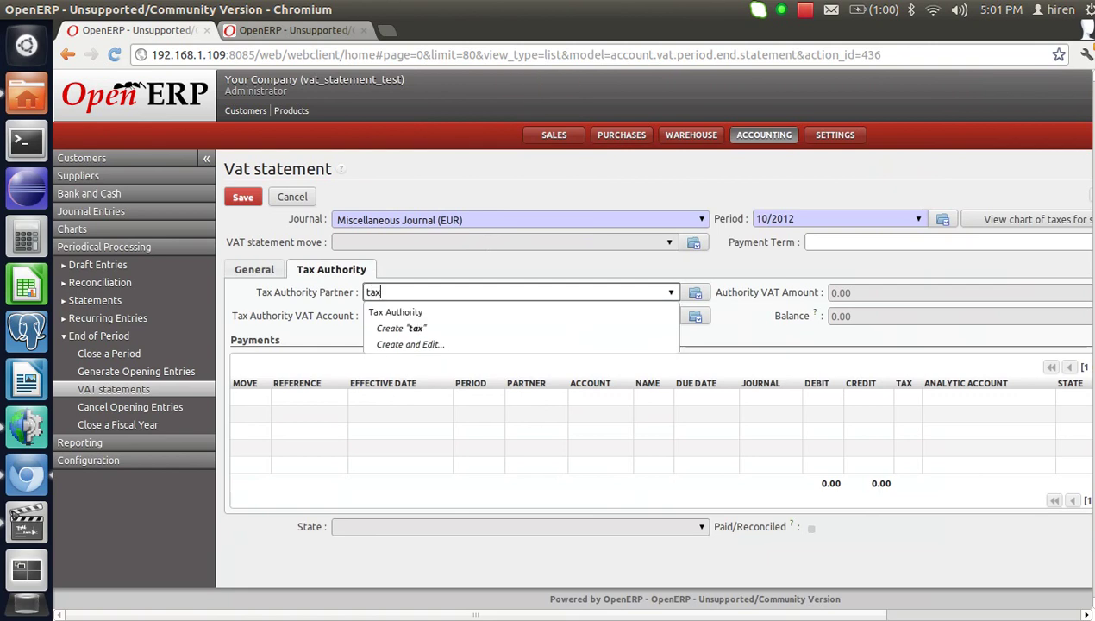
key("Return")
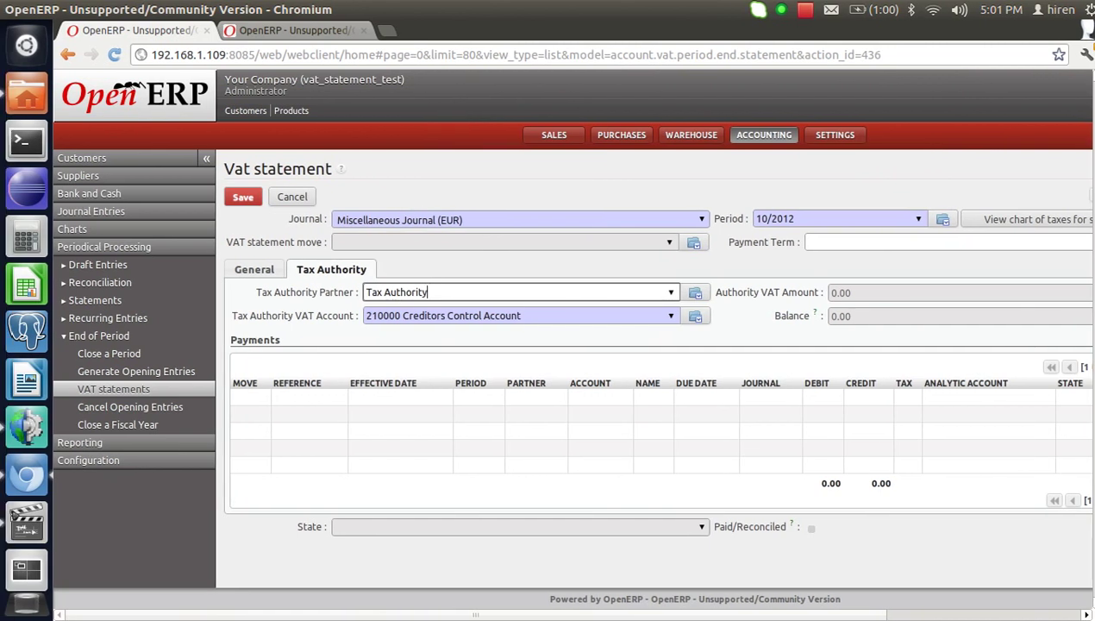
key("alt+s")
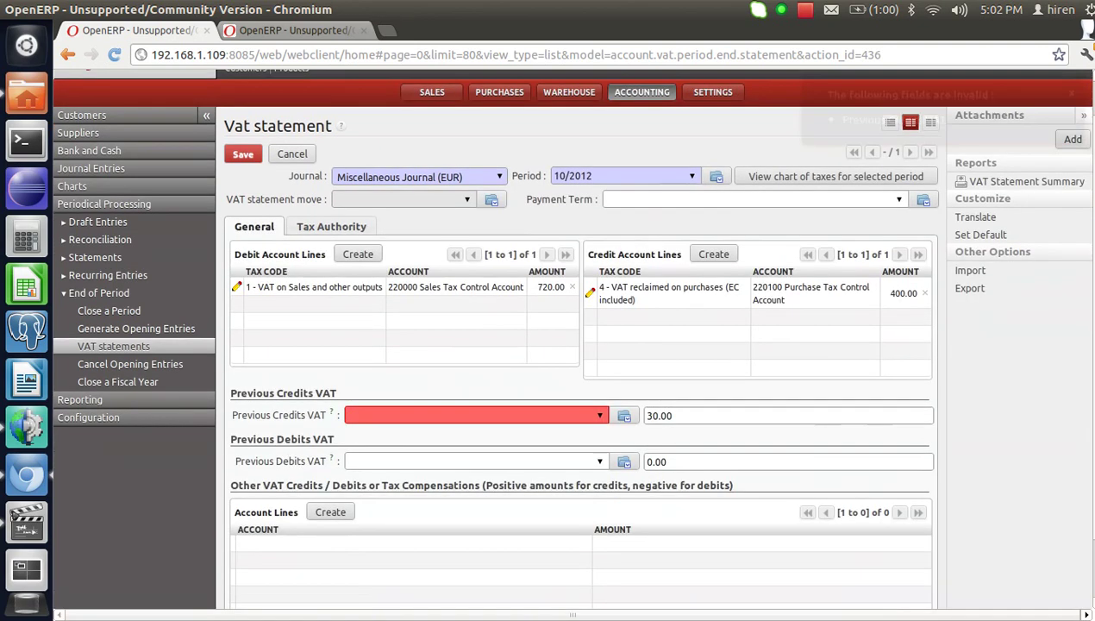
Give Previous Credits VAT account 210000 Creditors Control Account with amount 0 and save.
left_click(474, 414)
type("cre")
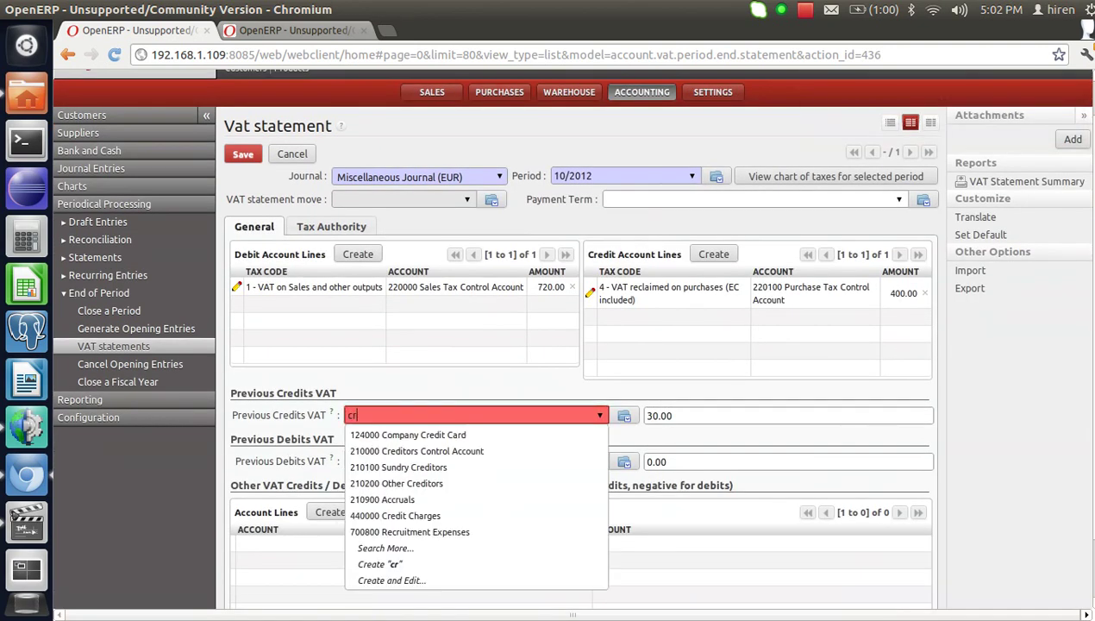
key("Down")
key("Down")
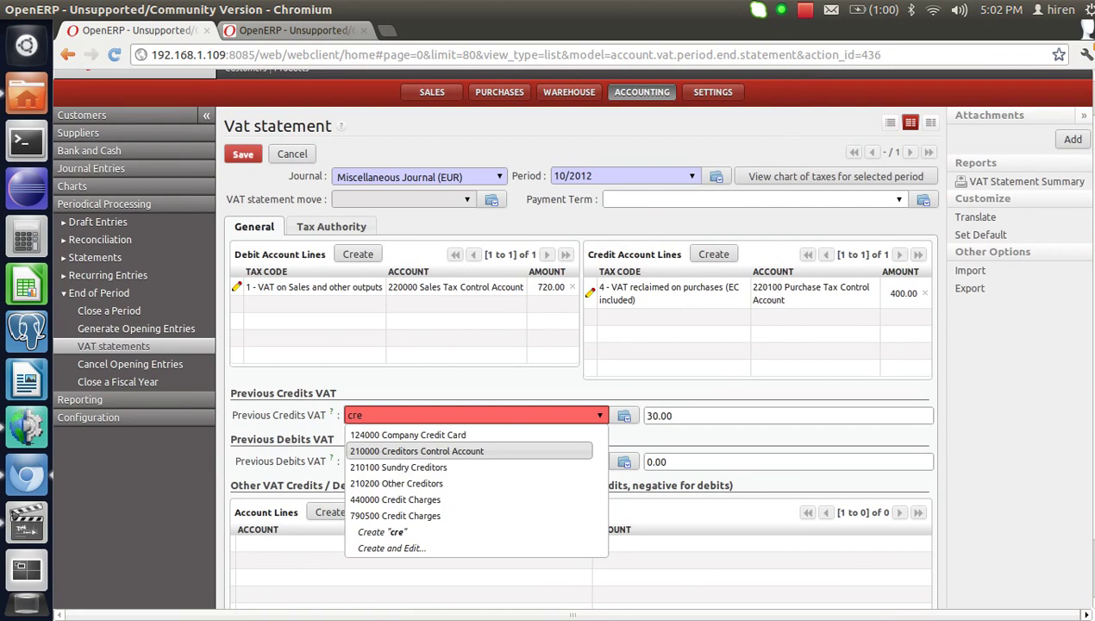
key("Return")
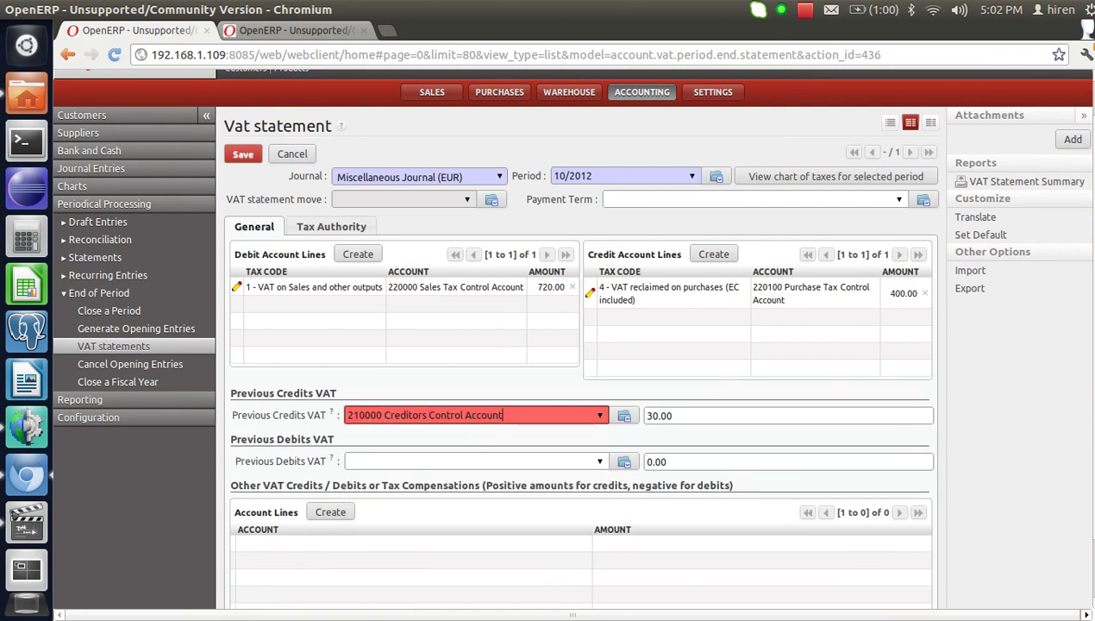
key("Tab")
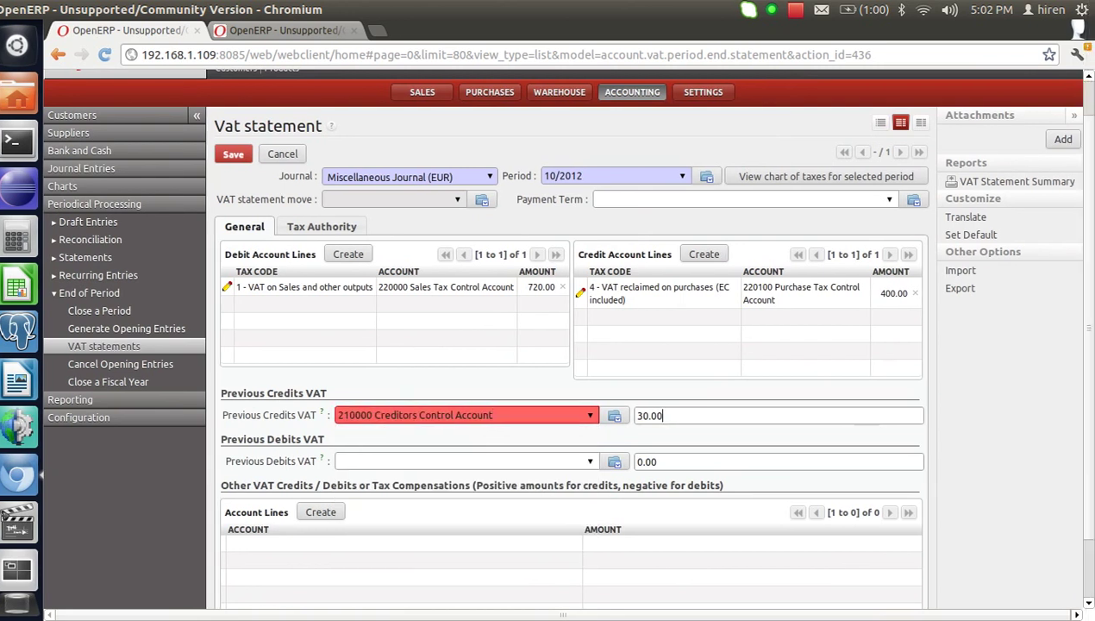
type("0")
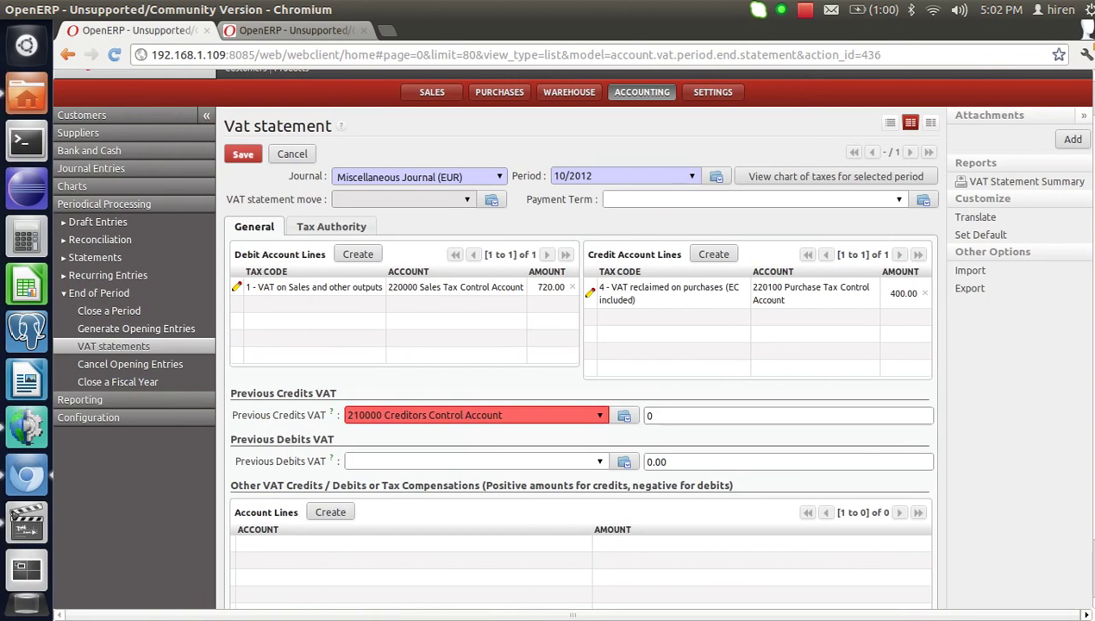
key("ctrl+s")
left_click(241, 196)
left_click(331, 269)
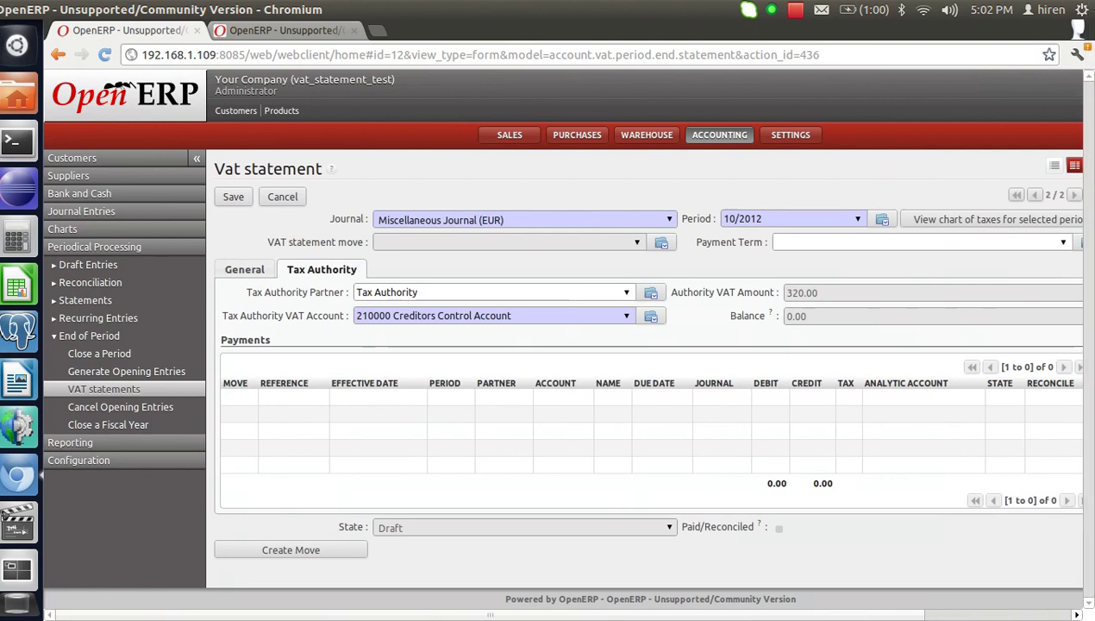
Save and create the 10/2012 journal entry: Tax Authority 320.00 against 720.00 sales VAT.
left_click(242, 196)
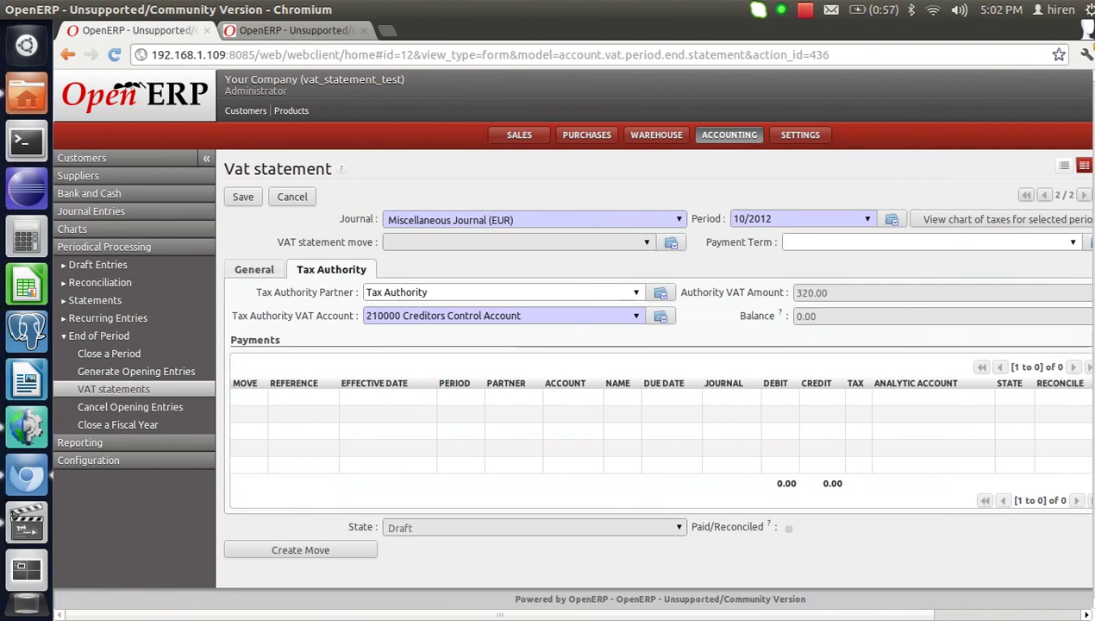
scroll(577, 345, "down", 3)
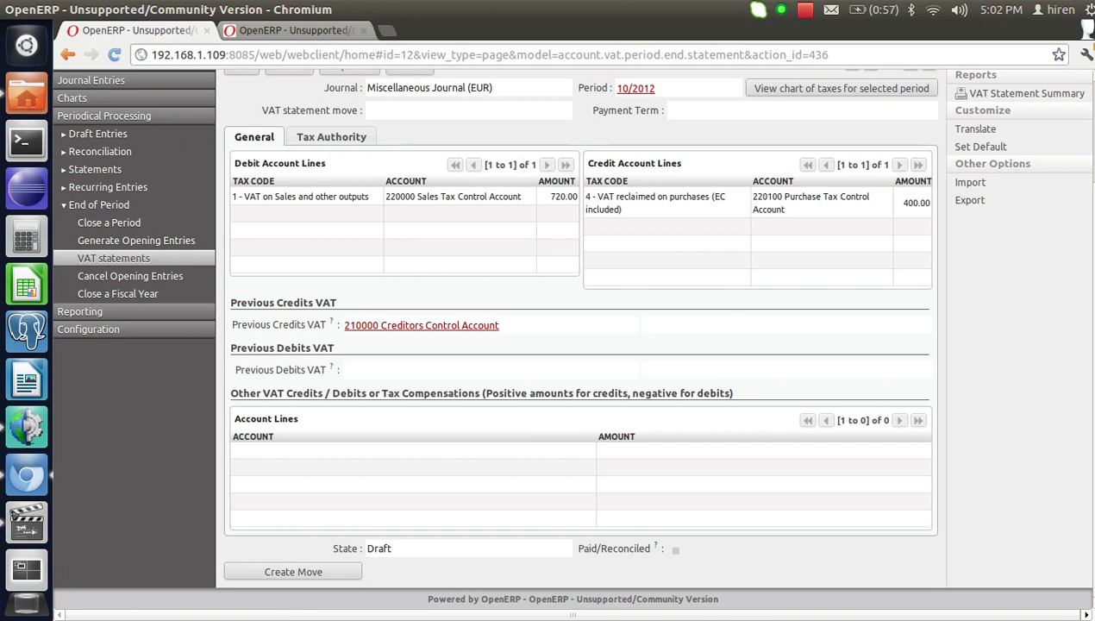
left_click(293, 572)
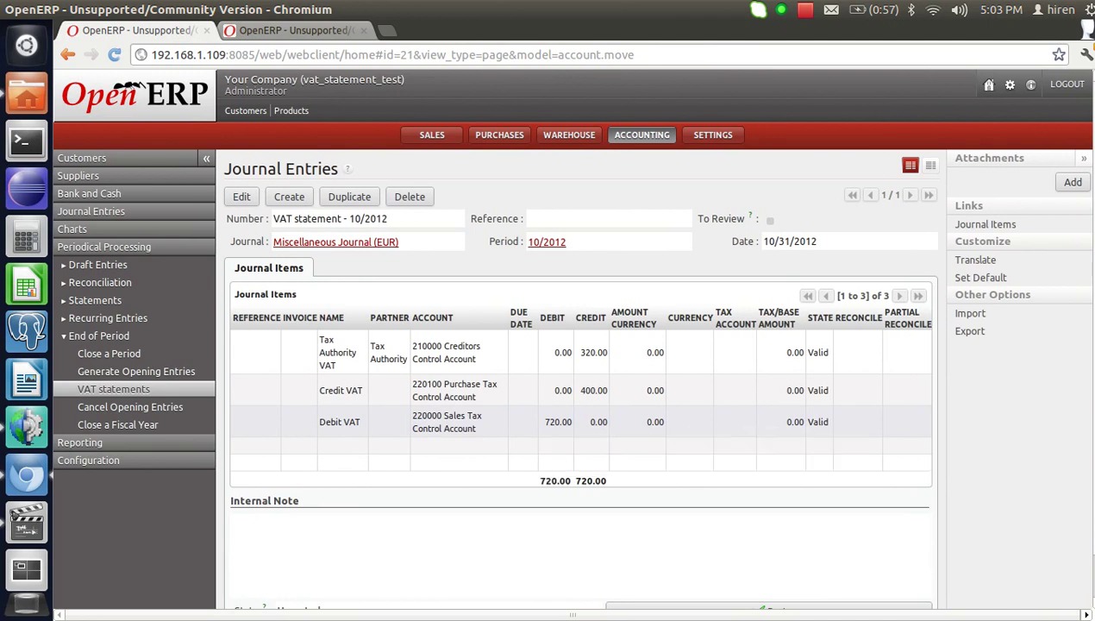
left_click(78, 175)
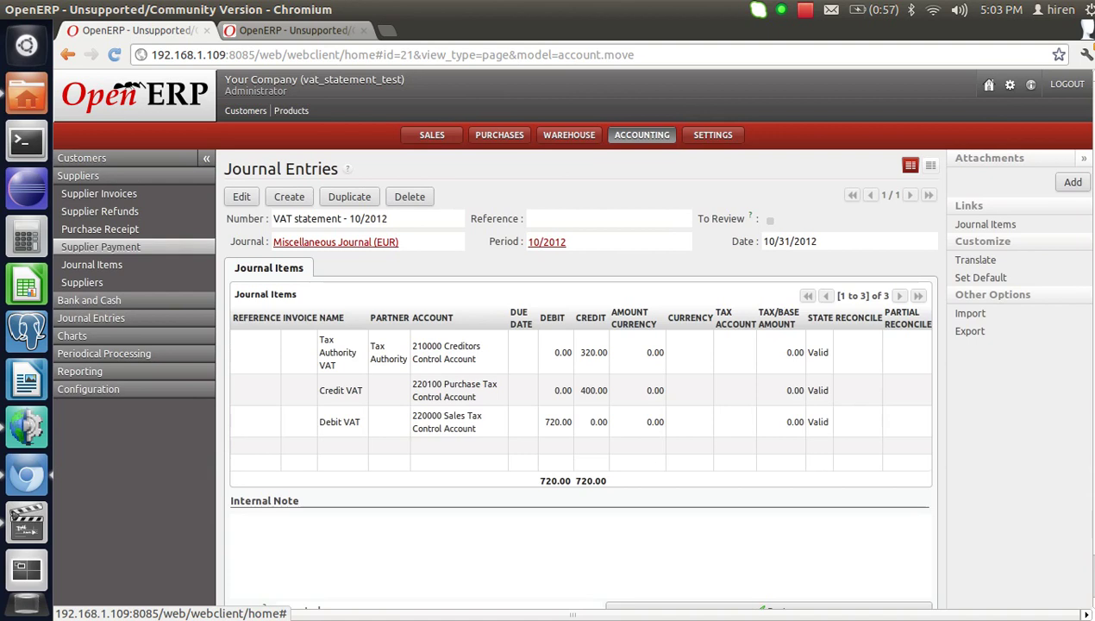
Create and validate a 320.00 supplier payment to Tax Authority.
left_click(100, 246)
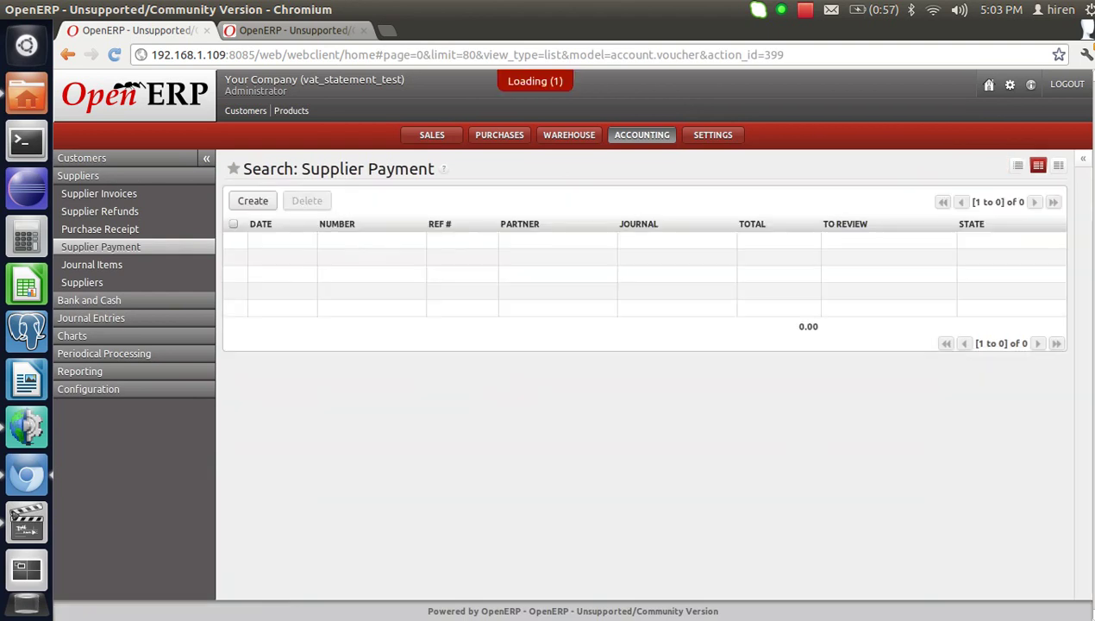
left_click(235, 202)
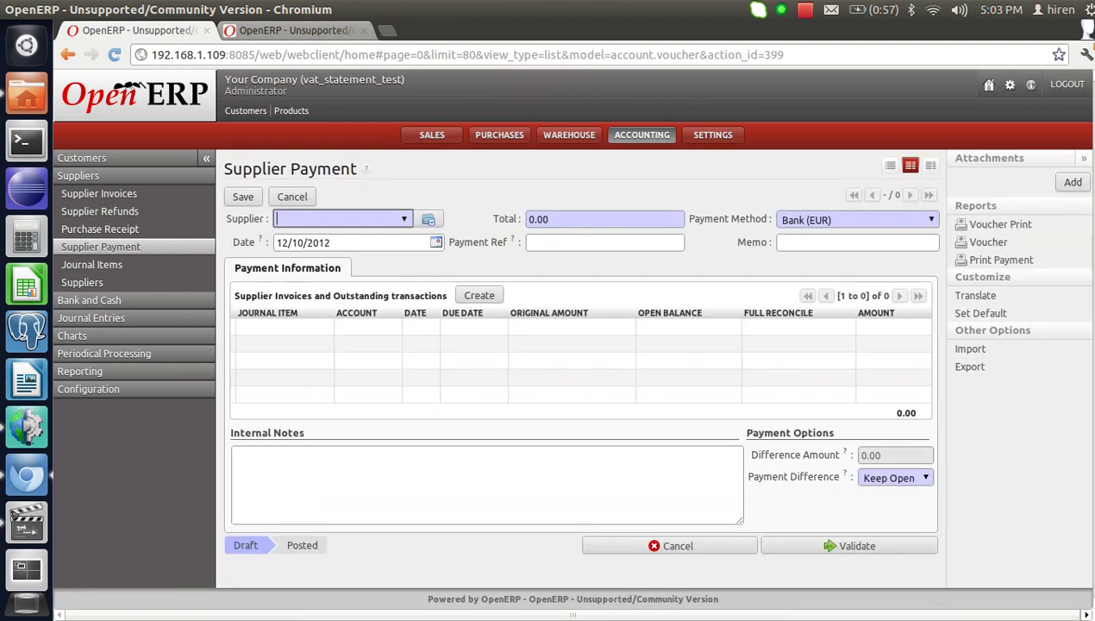
type("ta")
key("Down")
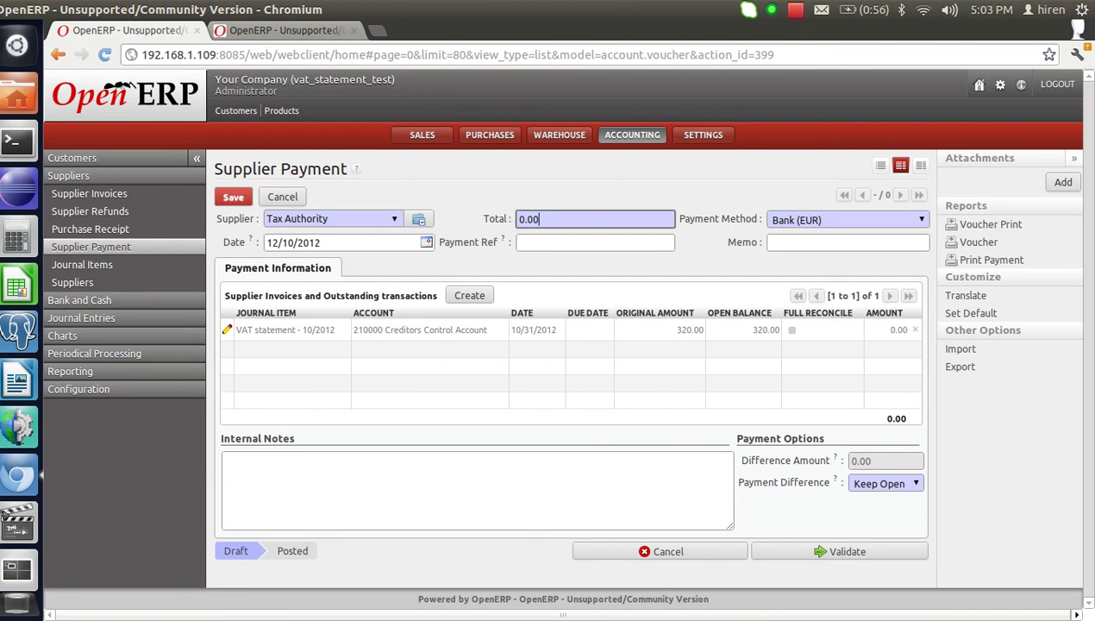
key("Tab")
type("320")
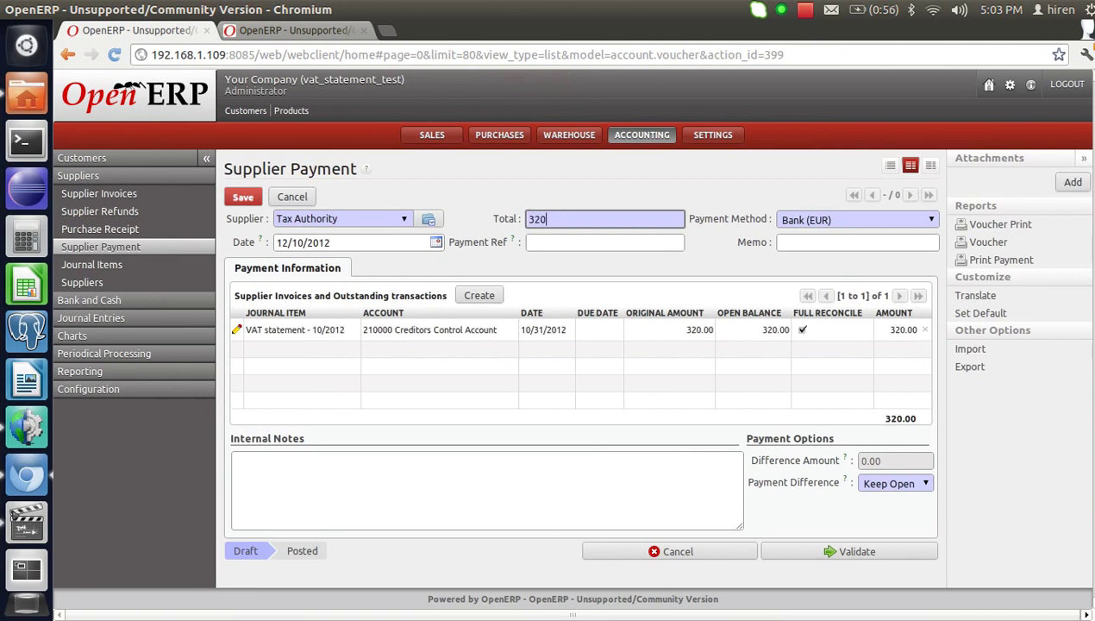
left_click(838, 551)
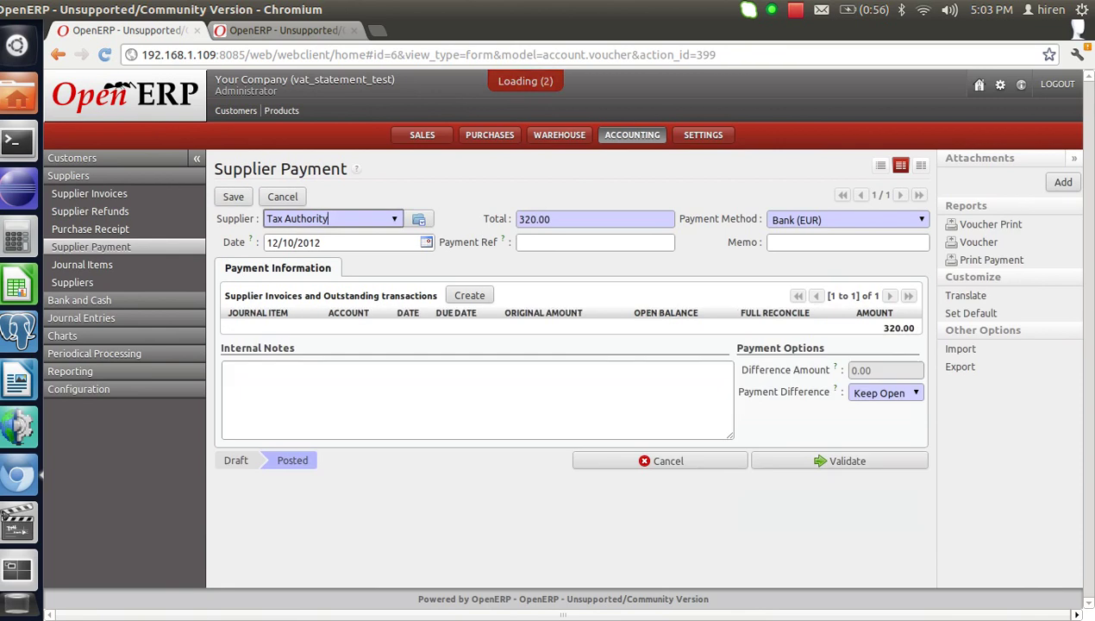